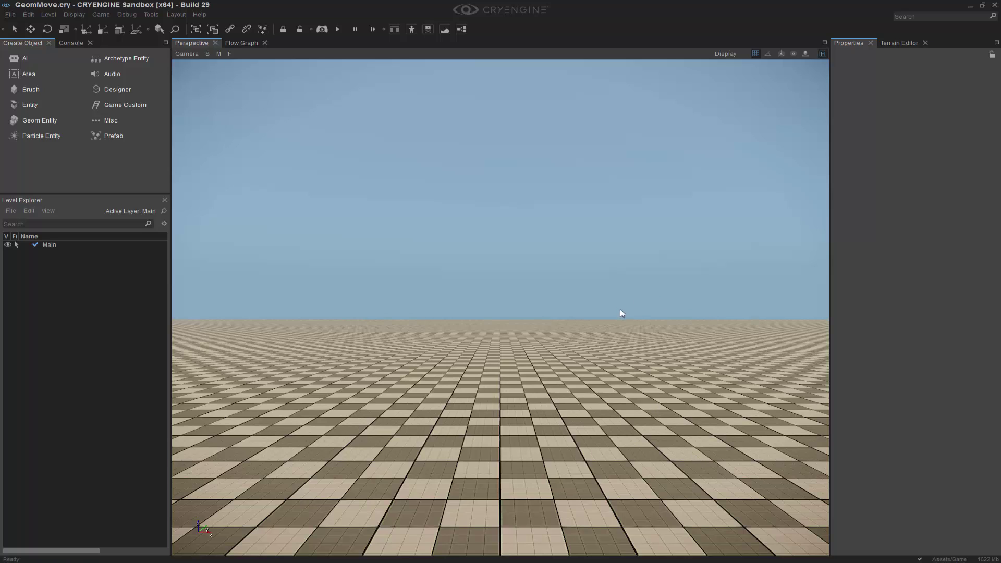
# Place a default FlowgraphEntity on the terrain at about position 64, 69, 32
pyautogui.click(32, 104)
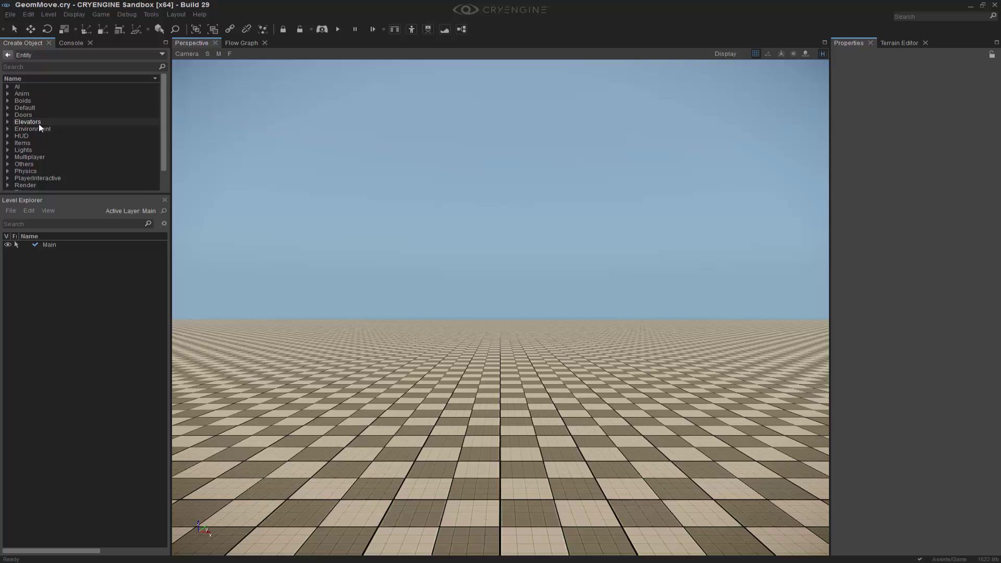
pyautogui.click(7, 108)
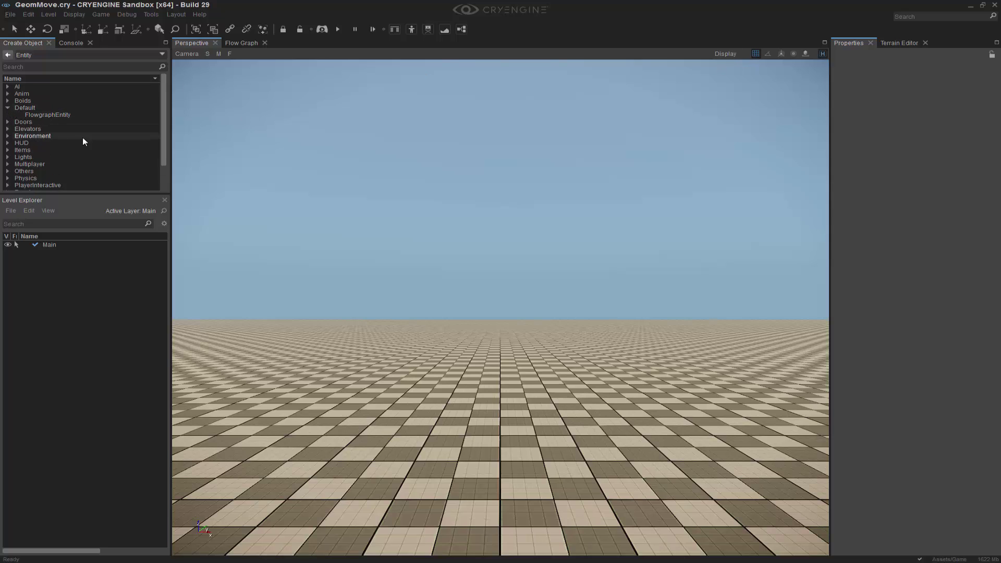
pyautogui.click(47, 114)
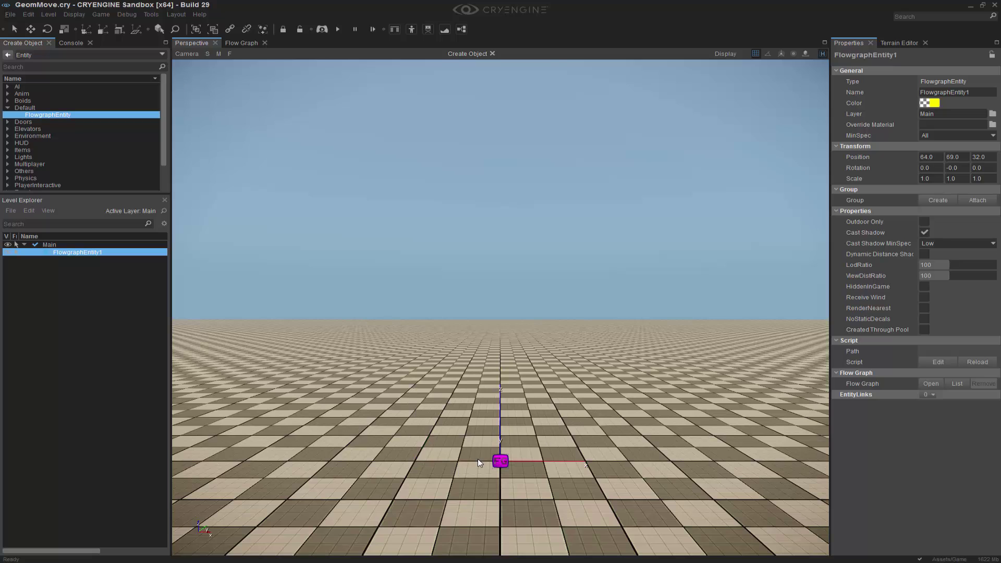
pyautogui.click(499, 461)
# Create a flow graph for the placed FlowgraphEntity with the group name moveLOGIC_FG
pyautogui.rightClick(504, 459)
pyautogui.click(520, 464)
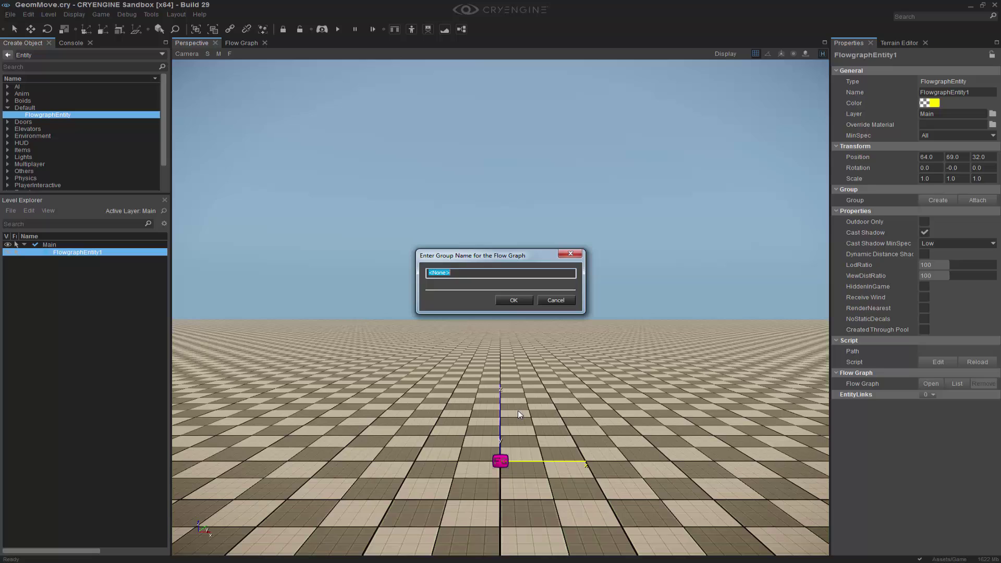
pyautogui.write('moveLOGIC_FG')
pyautogui.click(525, 301)
pyautogui.click(610, 390)
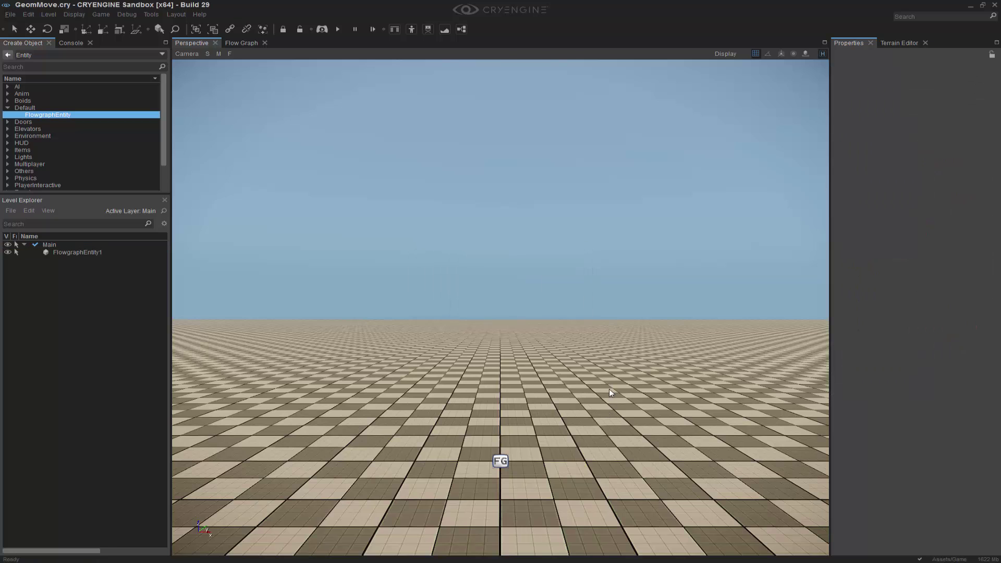
# Place the default primitive_sphere.cgf as a Geom Entity behind the flow graph entity, at about position 64, 71, 33
pyautogui.moveTo(609, 390); pyautogui.dragTo(608, 418, button='right')
pyautogui.press('s')
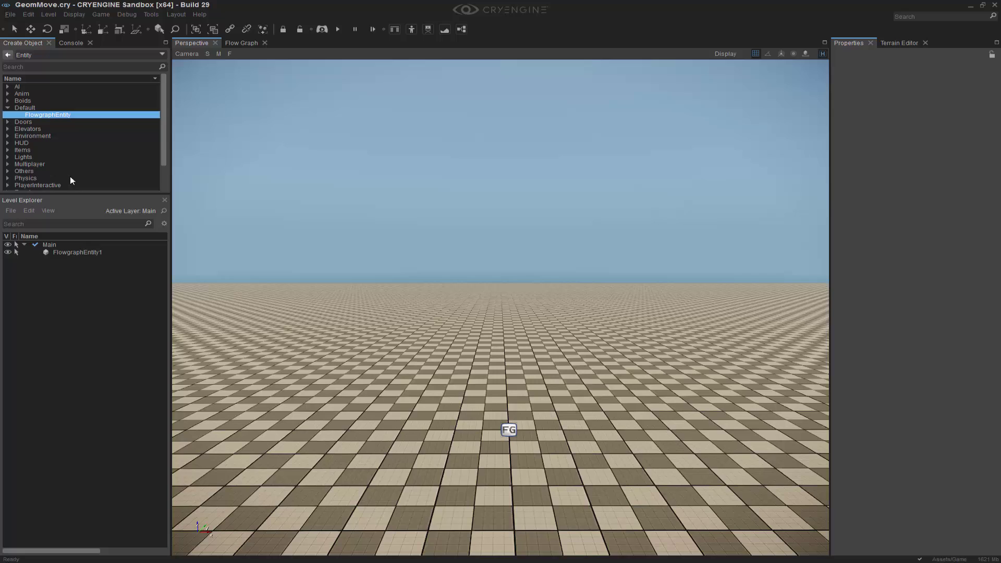
pyautogui.click(8, 108)
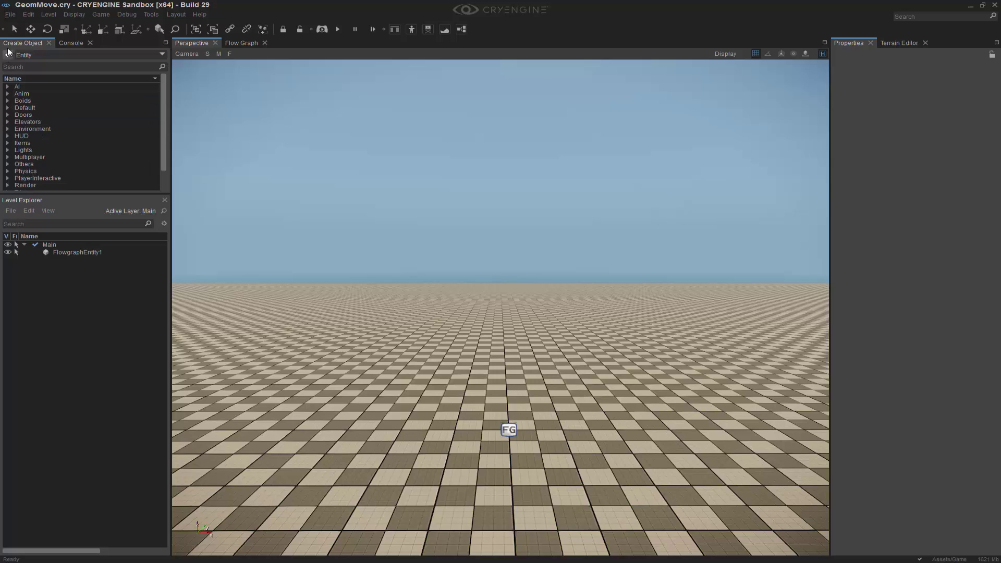
pyautogui.click(8, 51)
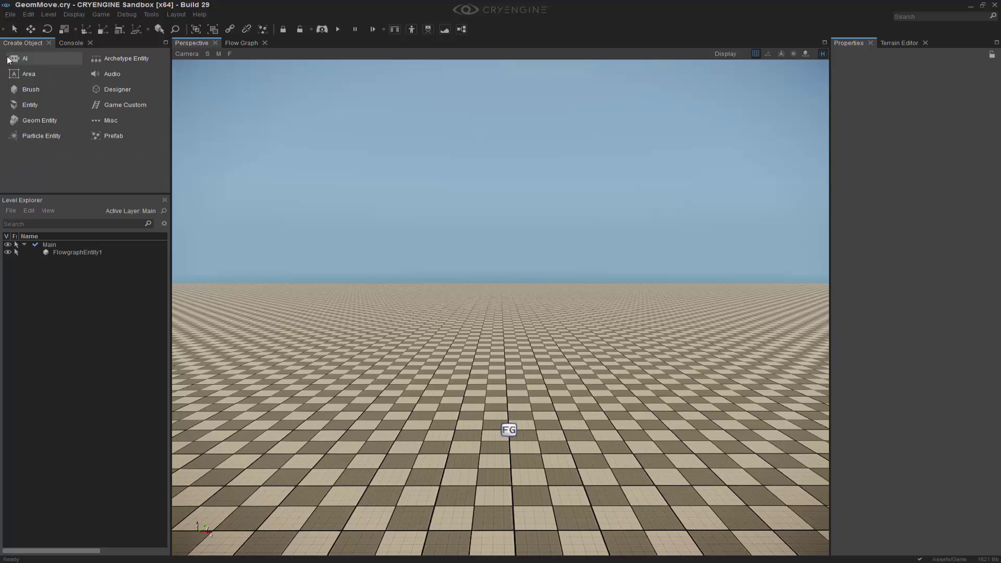
pyautogui.click(43, 120)
pyautogui.click(8, 84)
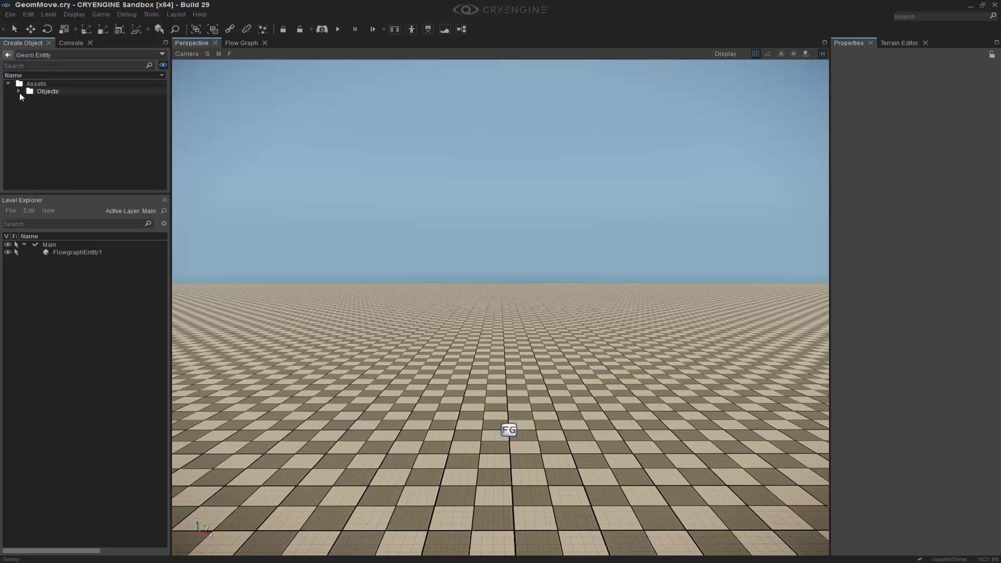
pyautogui.click(19, 91)
pyautogui.click(29, 113)
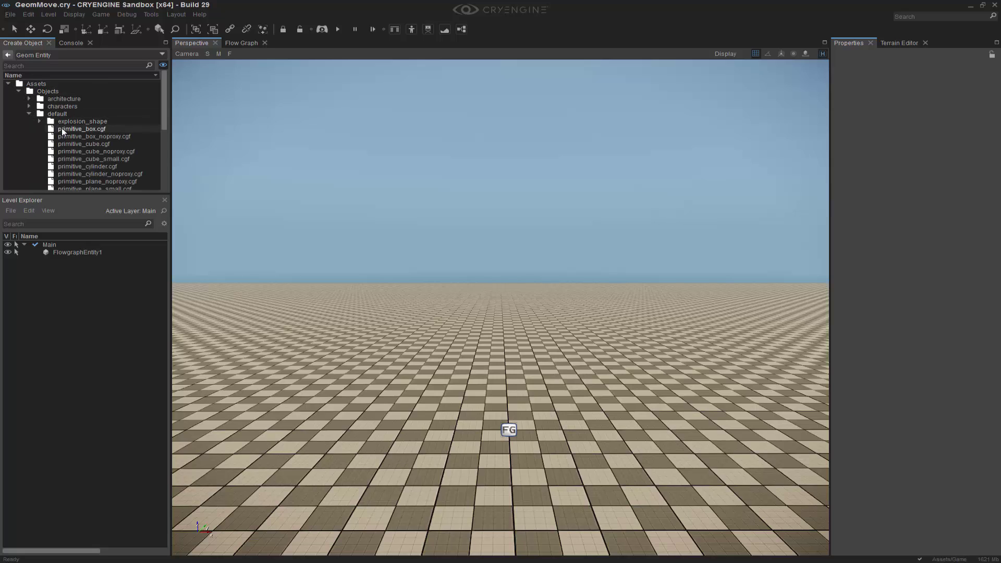
pyautogui.click(63, 135)
pyautogui.scroll(-3, 70, 130)
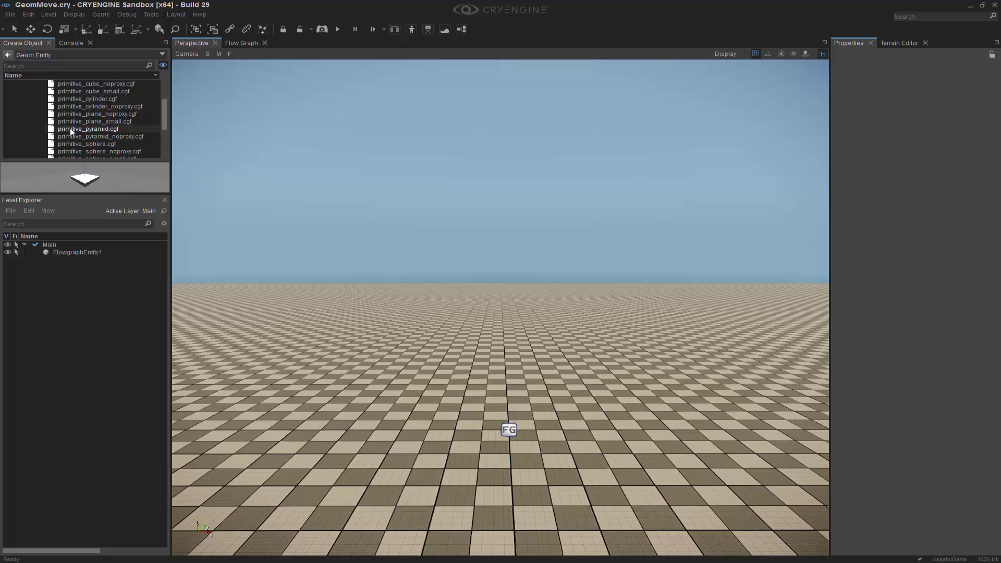
pyautogui.click(81, 144)
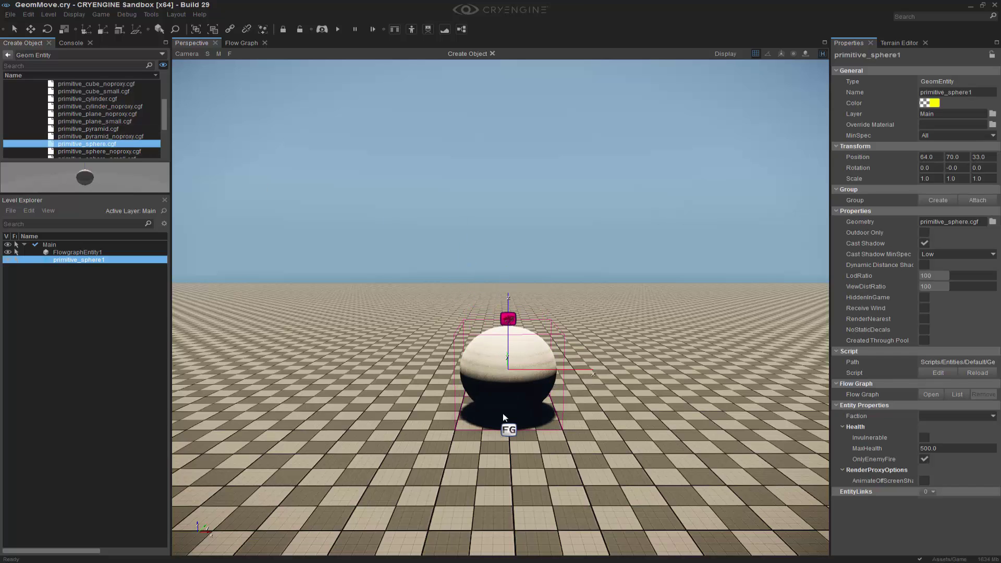
pyautogui.click(507, 402)
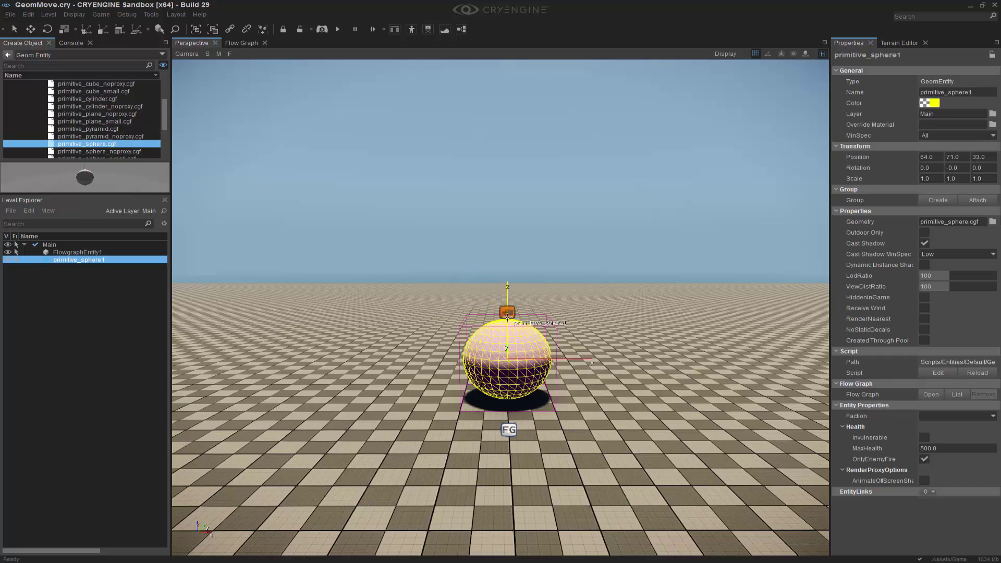
# Rename the sphere entity as MOVE_MSH
pyautogui.click(949, 92)
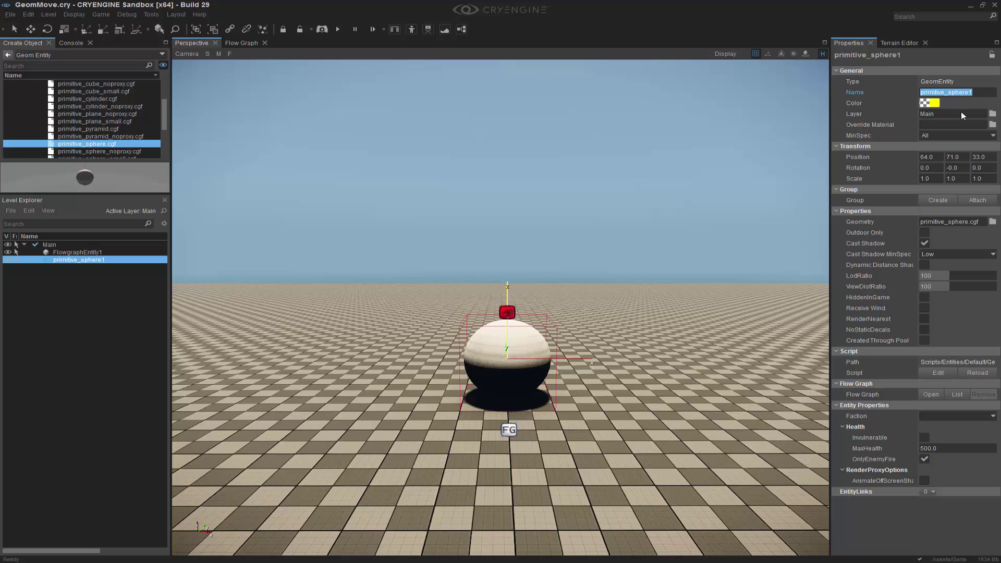
pyautogui.write('MOVE_MSH')
pyautogui.press('Return')
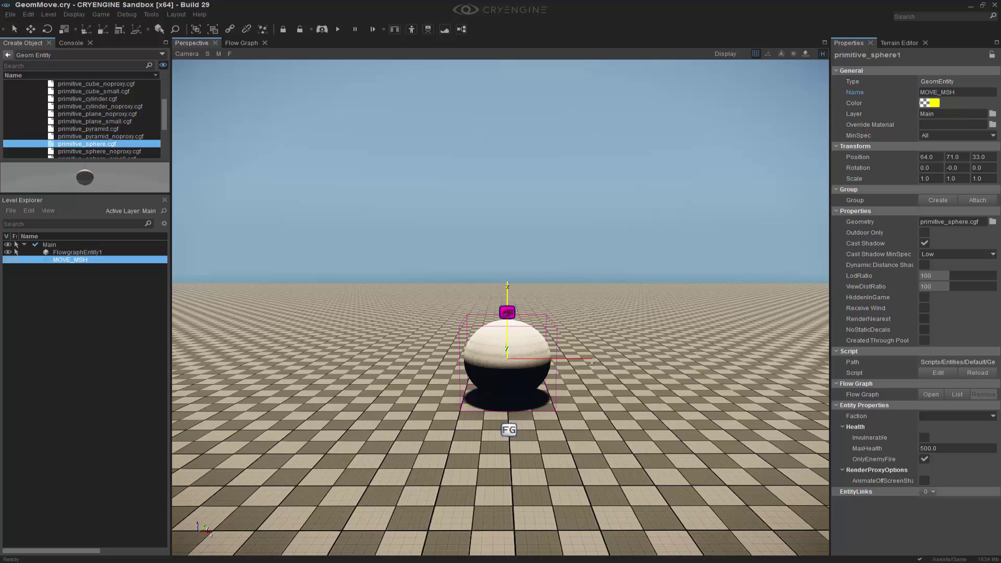
# Place a Misc Camera object in front of the sphere at about position 64, 66, 32
pyautogui.moveTo(612, 289); pyautogui.dragTo(611, 274, button='right')
pyautogui.moveTo(612, 273); pyautogui.dragTo(618, 303, button='middle')
pyautogui.click(649, 282)
pyautogui.moveTo(650, 286); pyautogui.dragTo(653, 291, button='right')
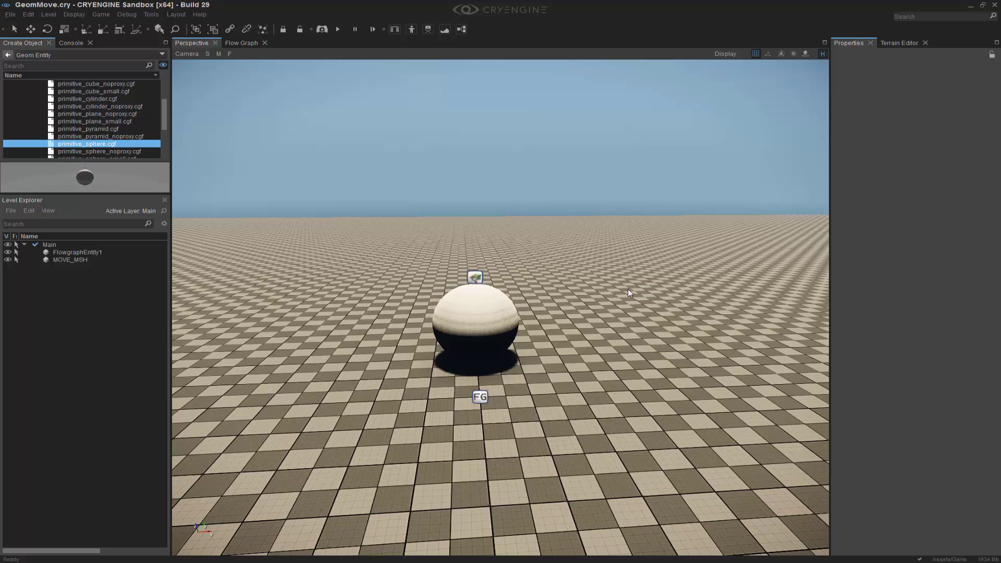
pyautogui.moveTo(549, 264); pyautogui.dragTo(548, 315, button='right')
pyautogui.press('s')
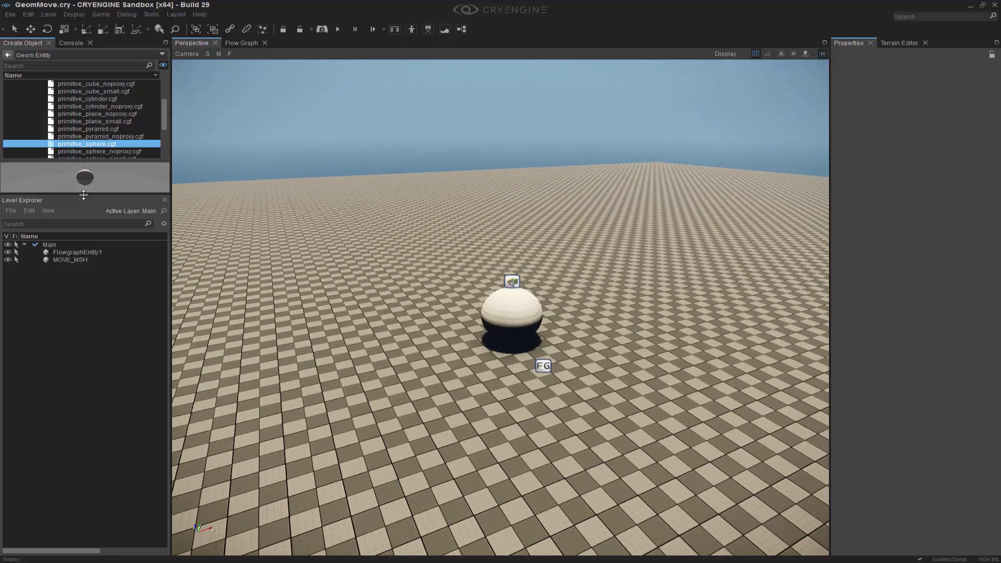
pyautogui.moveTo(84, 194); pyautogui.dragTo(90, 294)
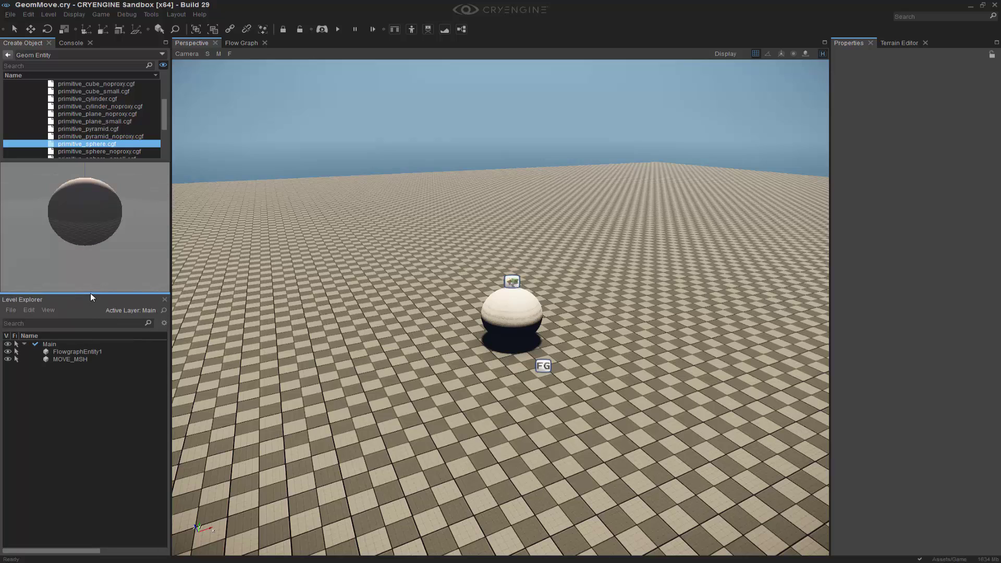
pyautogui.click(8, 55)
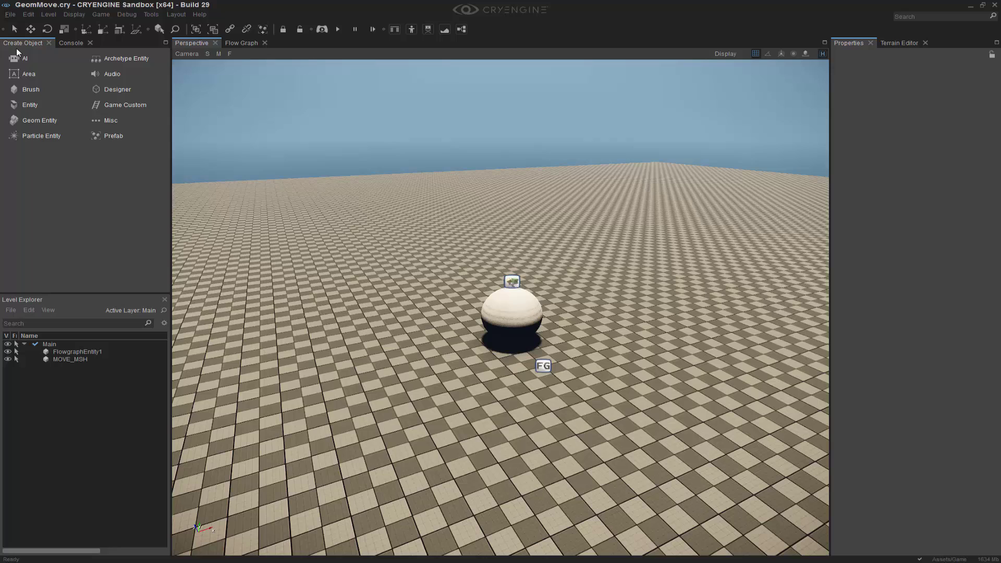
pyautogui.click(112, 124)
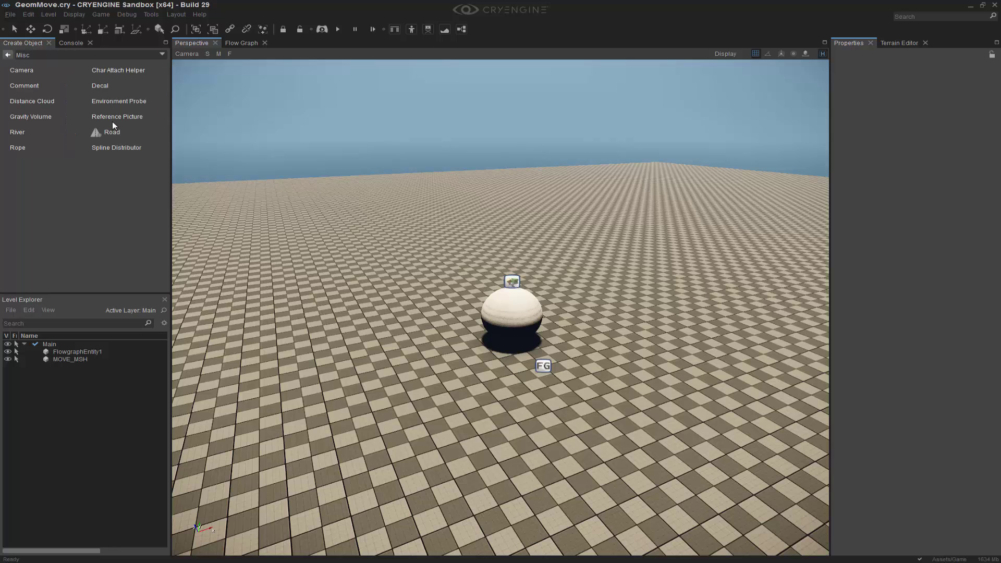
pyautogui.click(21, 70)
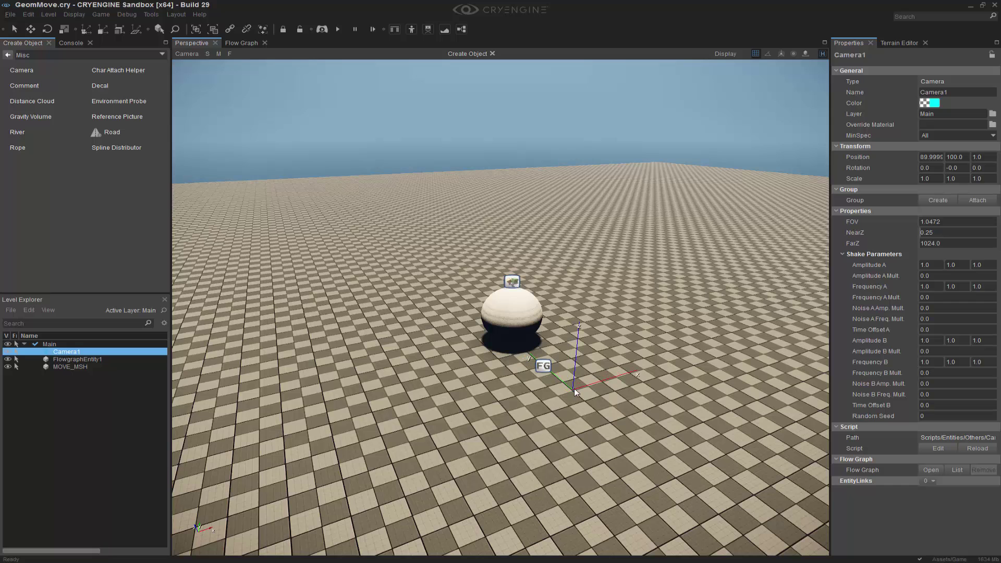
pyautogui.click(576, 388)
pyautogui.click(612, 423)
# Rename the new camera as MAIN_CAM
pyautogui.moveTo(610, 446); pyautogui.dragTo(724, 437, button='right')
pyautogui.press('a')
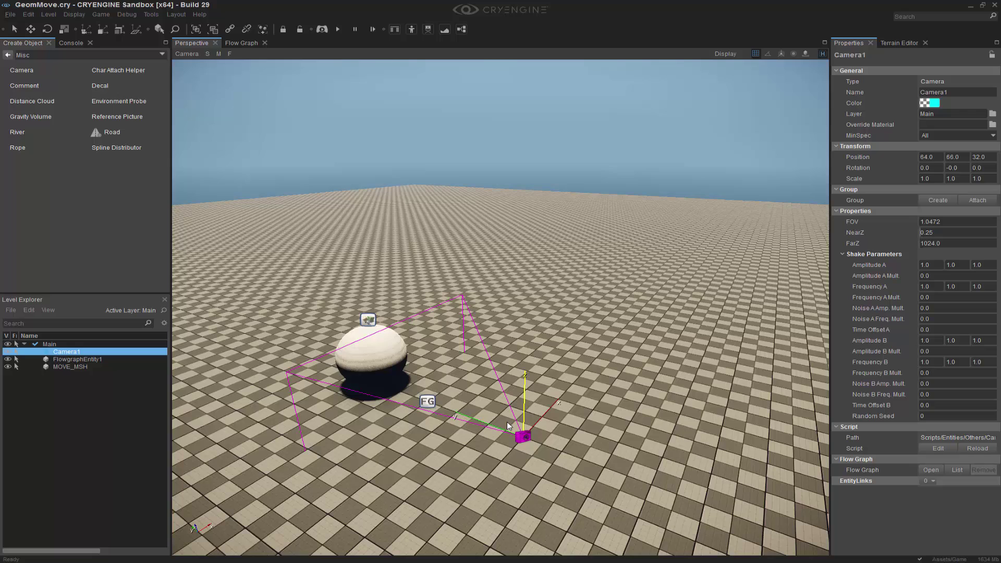
pyautogui.press('3')
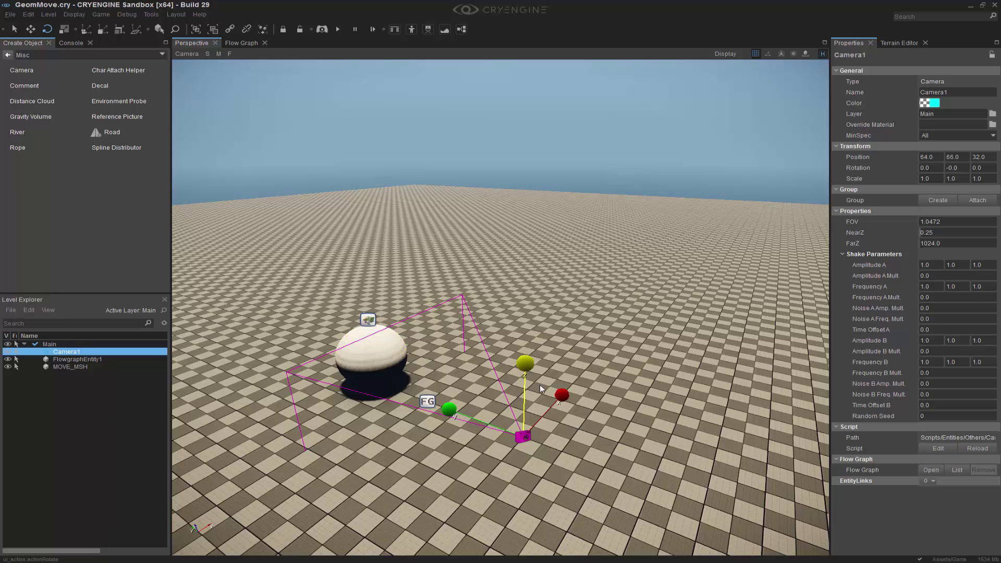
pyautogui.press('1')
pyautogui.click(956, 90)
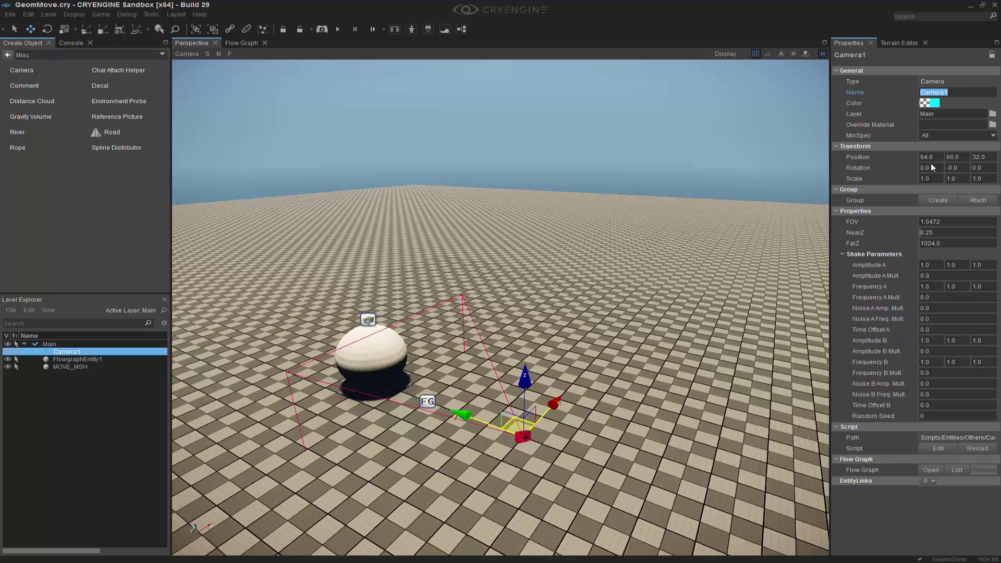
pyautogui.write('MAIN_CAM')
pyautogui.press('Return')
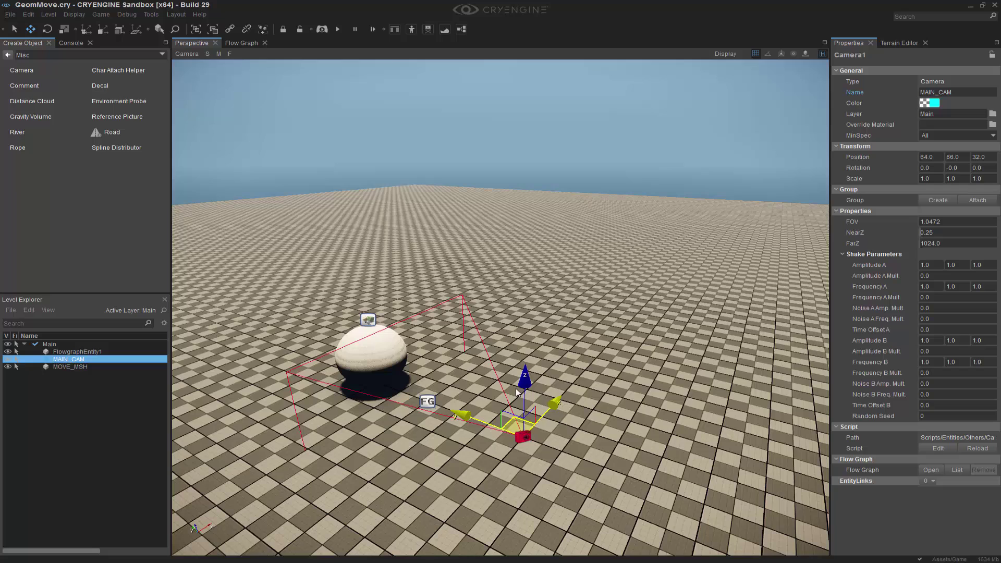
# Raise MAIN_CAM vertically to a Z position of about 37
pyautogui.moveTo(524, 392); pyautogui.dragTo(579, 205)
pyautogui.click(676, 339)
pyautogui.moveTo(676, 339); pyautogui.dragTo(672, 332, button='right')
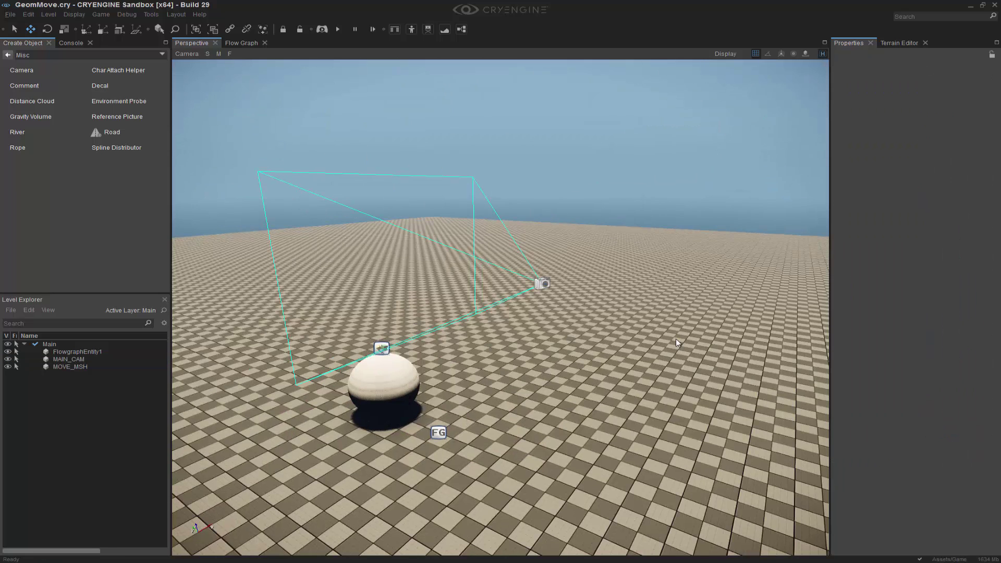
# Add an Entity:EntityId node to the FlowgraphEntity1 flow graph and assign MAIN_CAM to it
pyautogui.click(542, 283)
pyautogui.click(239, 42)
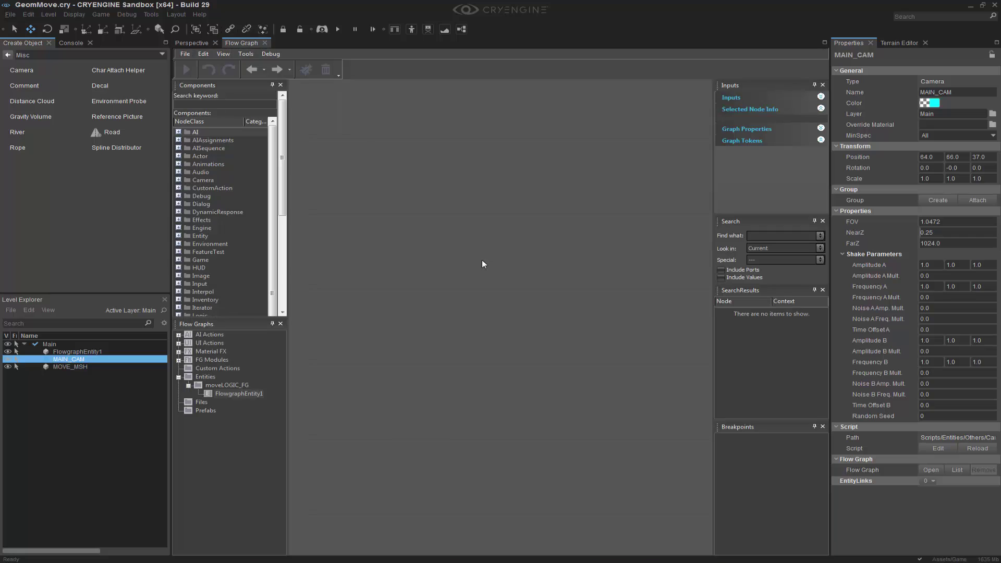
pyautogui.write('q')
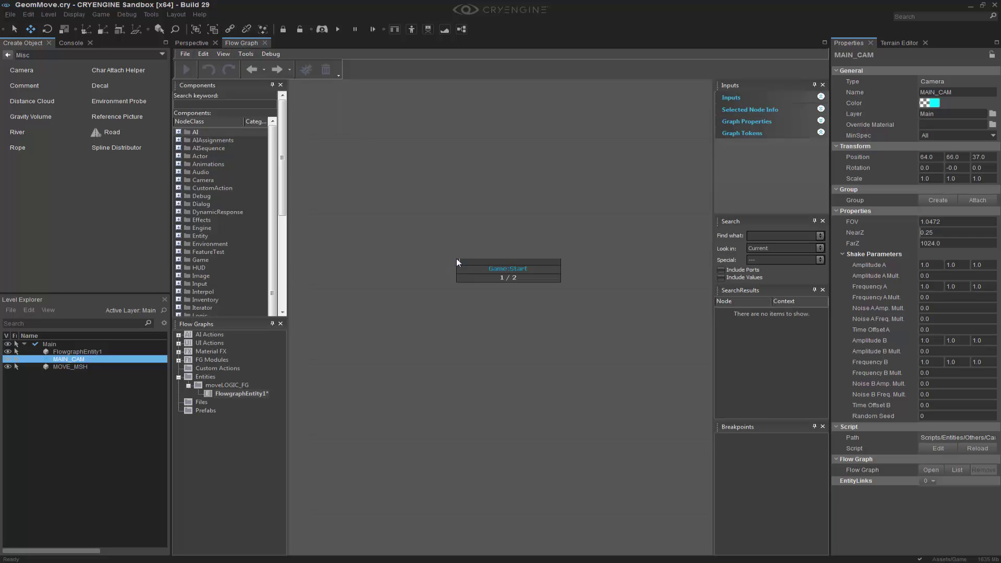
pyautogui.write('entityid')
pyautogui.press('Return')
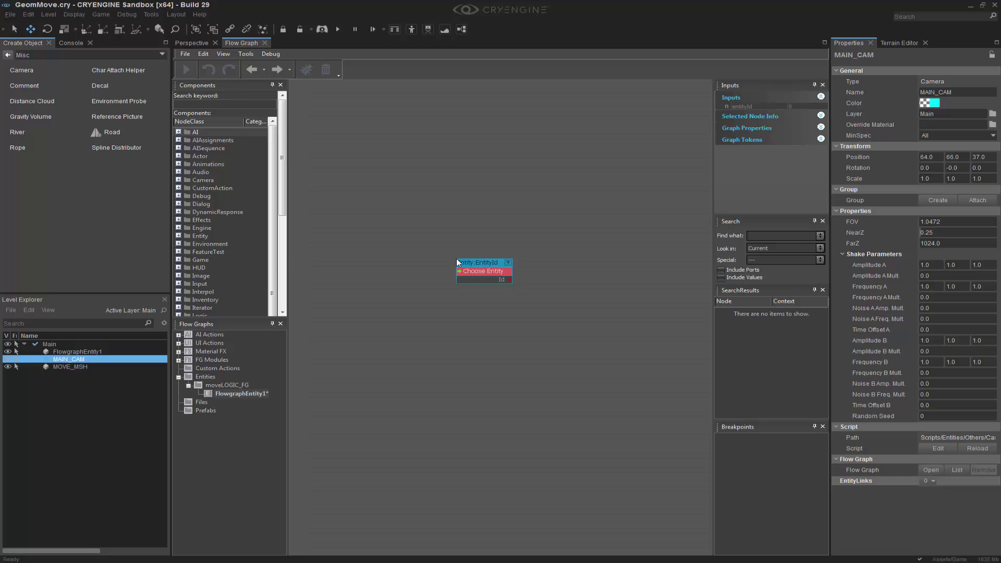
pyautogui.rightClick(473, 265)
pyautogui.click(482, 272)
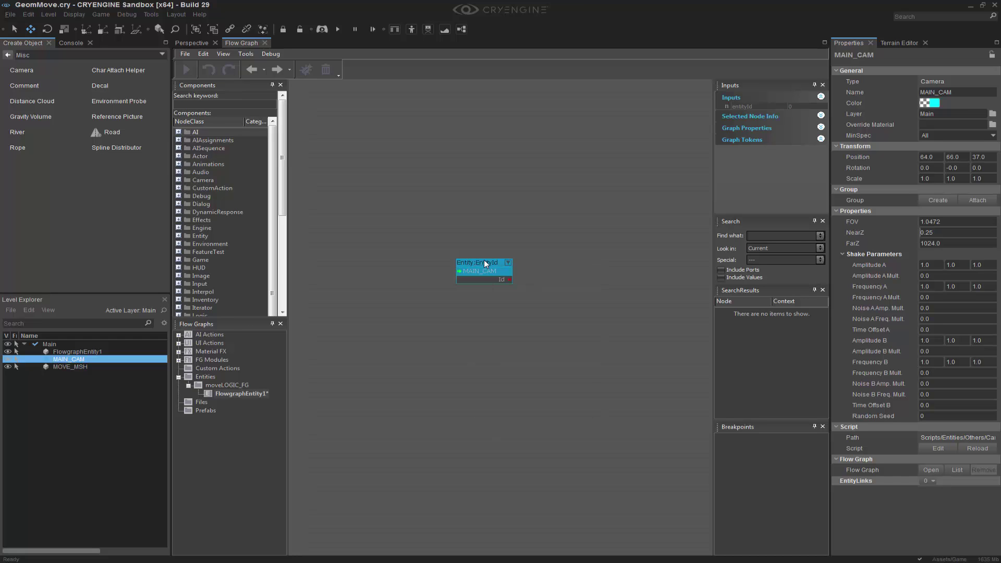
pyautogui.click(524, 291)
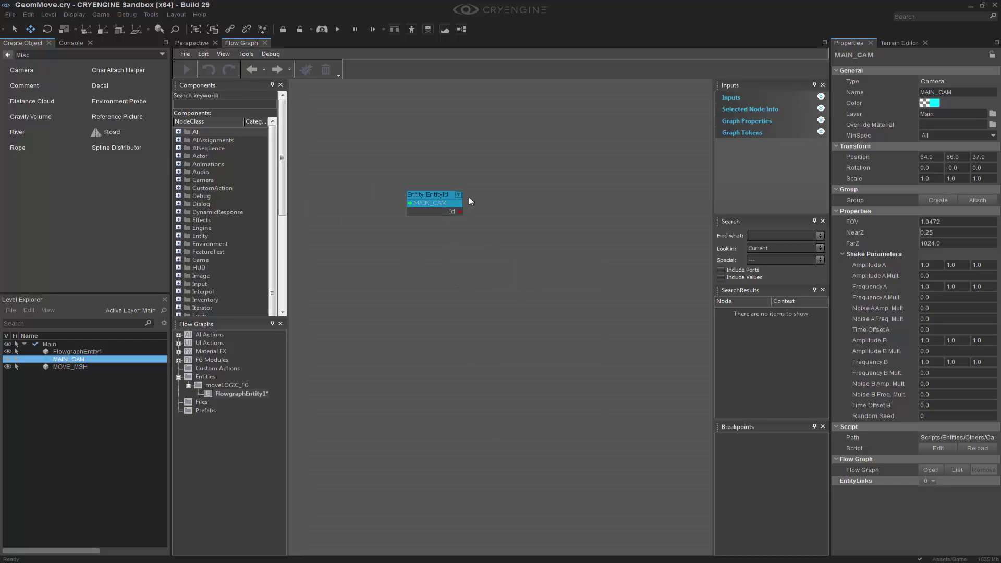
# Duplicate the MAIN_CAM EntityId node and position the copy below the original
pyautogui.click(440, 195)
pyautogui.hotkey('ctrl', 'c')
pyautogui.hotkey('ctrl', 'v')
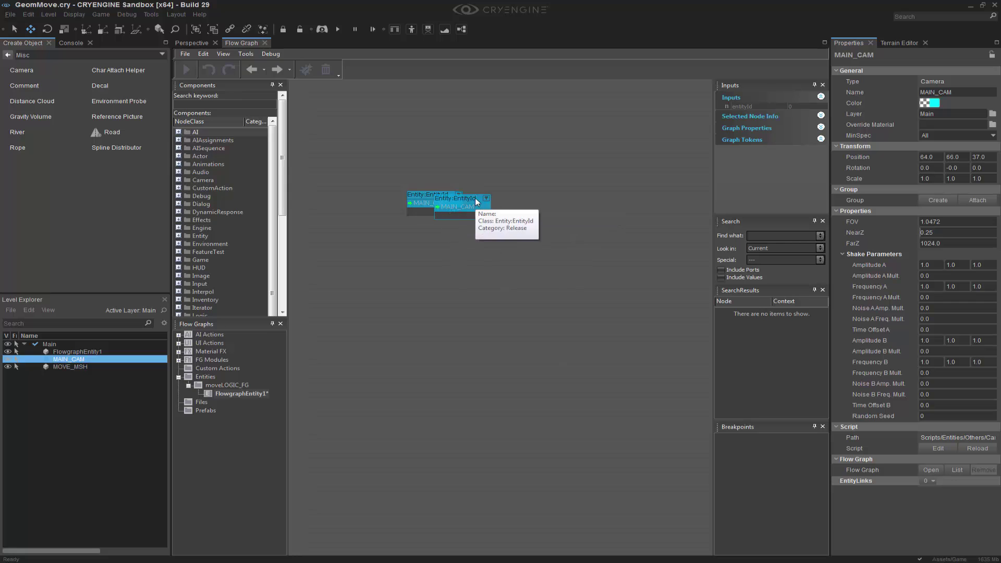
pyautogui.moveTo(476, 202); pyautogui.dragTo(446, 282)
pyautogui.click(364, 145)
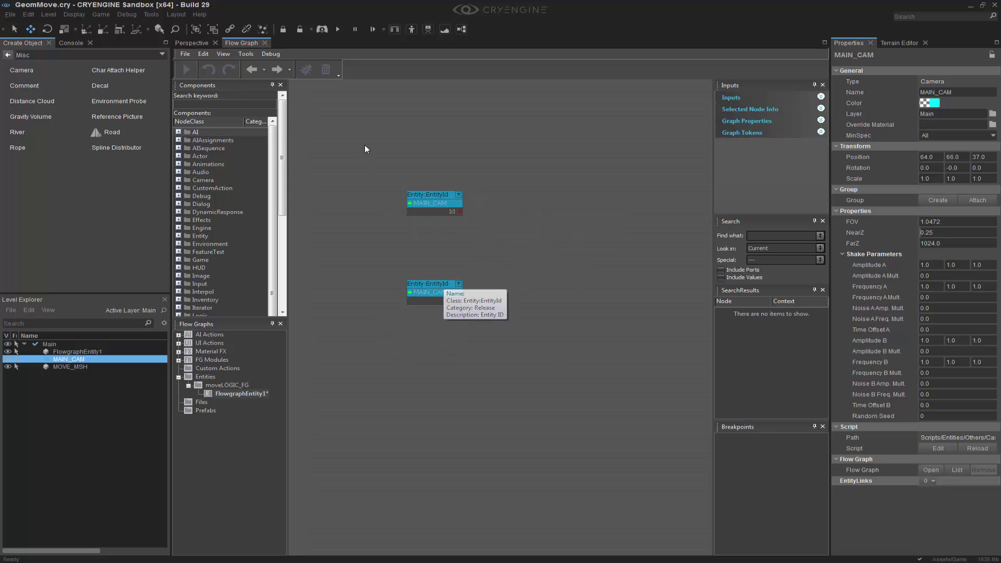
# Assign MOVE_MSH to the lower duplicated EntityId node and place it directly above the MAIN_CAM node
pyautogui.click(192, 42)
pyautogui.click(386, 384)
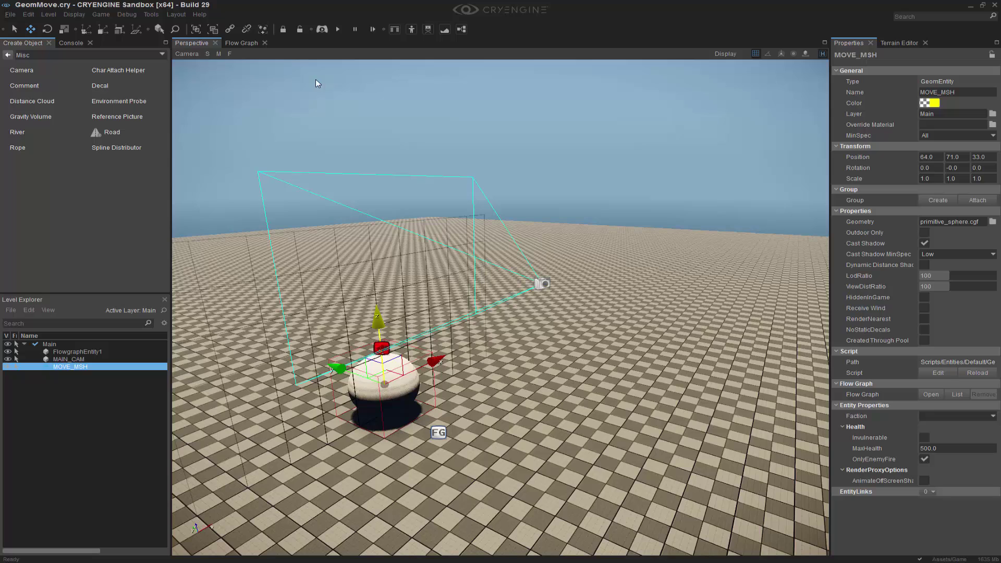
pyautogui.press('1')
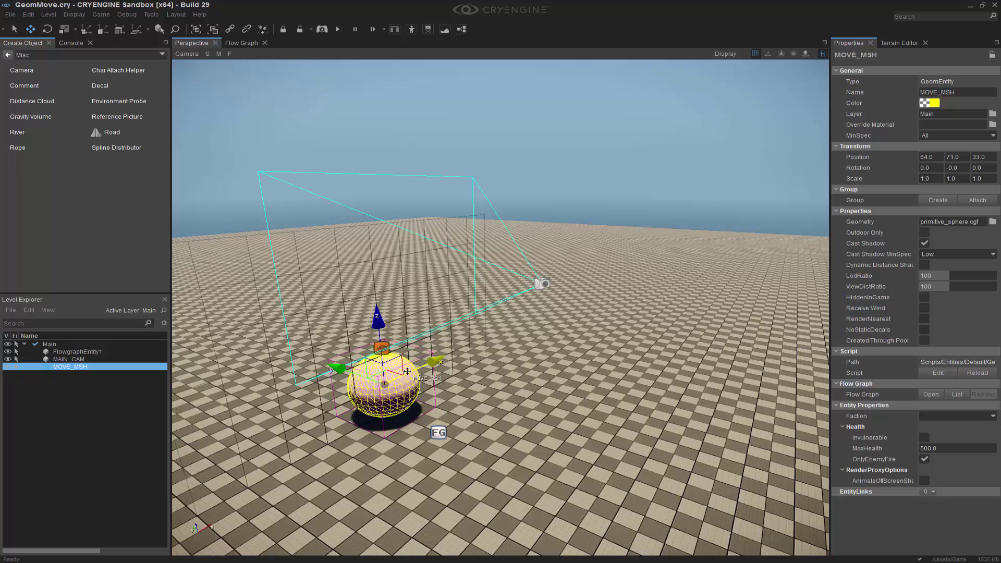
pyautogui.click(241, 43)
pyautogui.rightClick(432, 283)
pyautogui.click(475, 289)
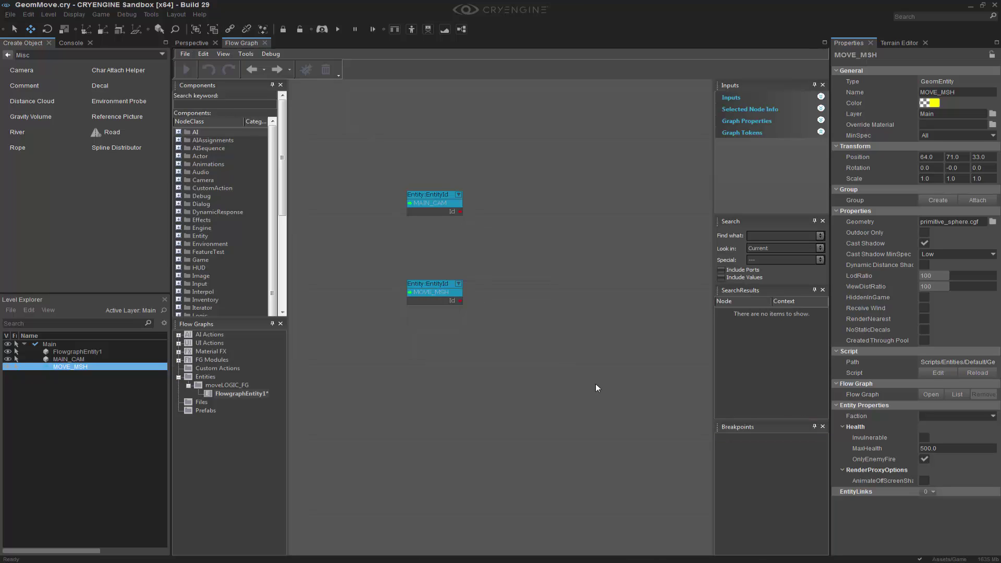
pyautogui.moveTo(440, 287); pyautogui.dragTo(440, 169)
pyautogui.click(526, 312)
pyautogui.moveTo(525, 312); pyautogui.dragTo(455, 311, button='middle')
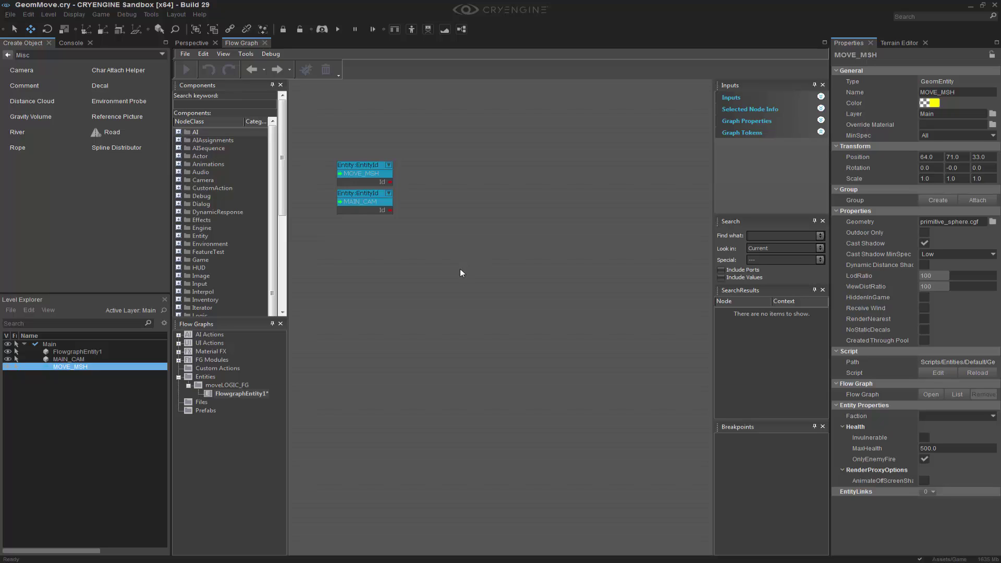
# Add an Entity:EntityPos node to the graph below the two EntityId nodes
pyautogui.write('qentitypos')
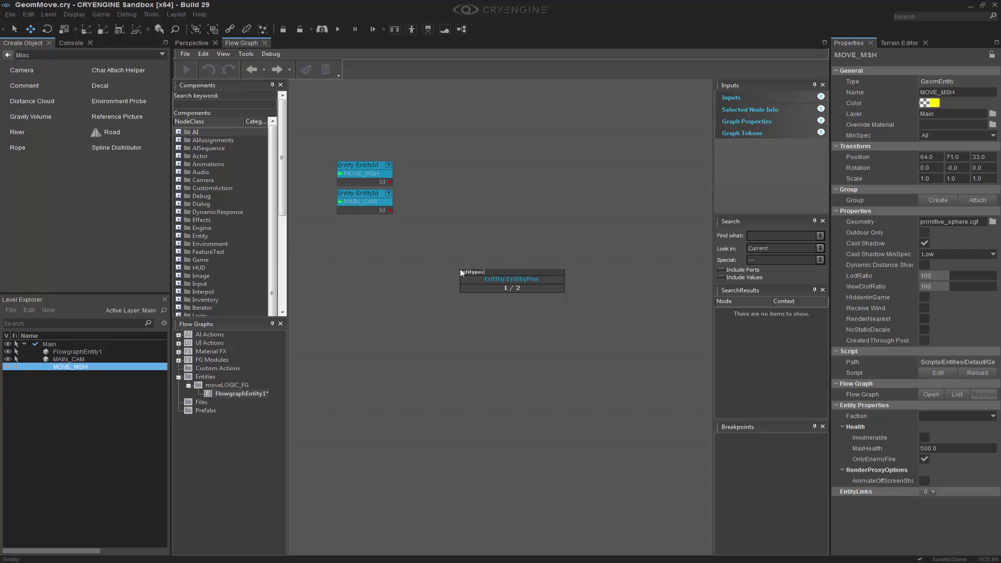
pyautogui.press('Return')
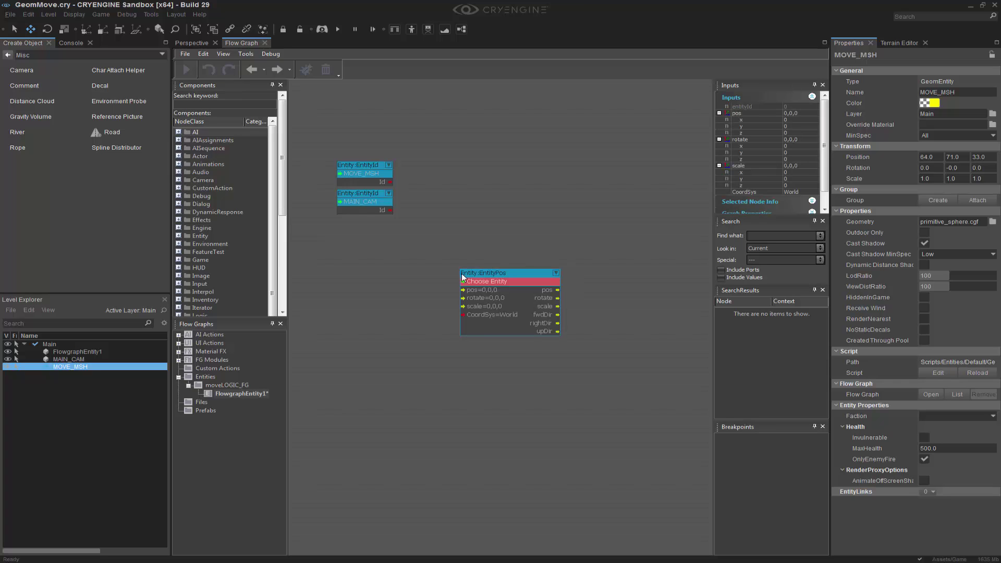
pyautogui.moveTo(460, 271); pyautogui.dragTo(443, 302)
pyautogui.click(343, 285)
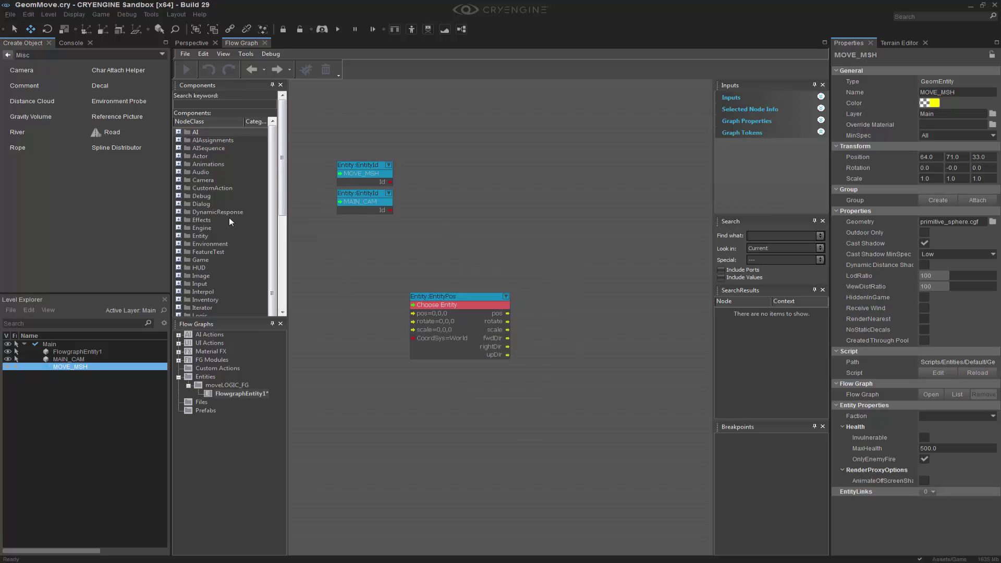
# Replace the EntityPos node with an Entity:GetPos node from the Entity components, placed below the EntityId nodes
pyautogui.click(180, 235)
pyautogui.click(217, 270)
pyautogui.scroll(-4, 217, 270)
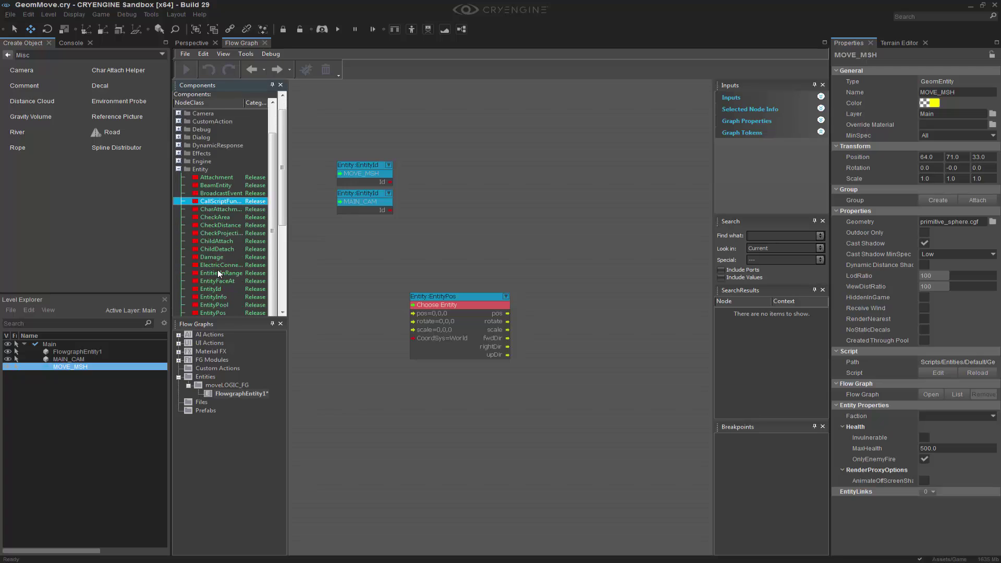
pyautogui.scroll(-1, 218, 270)
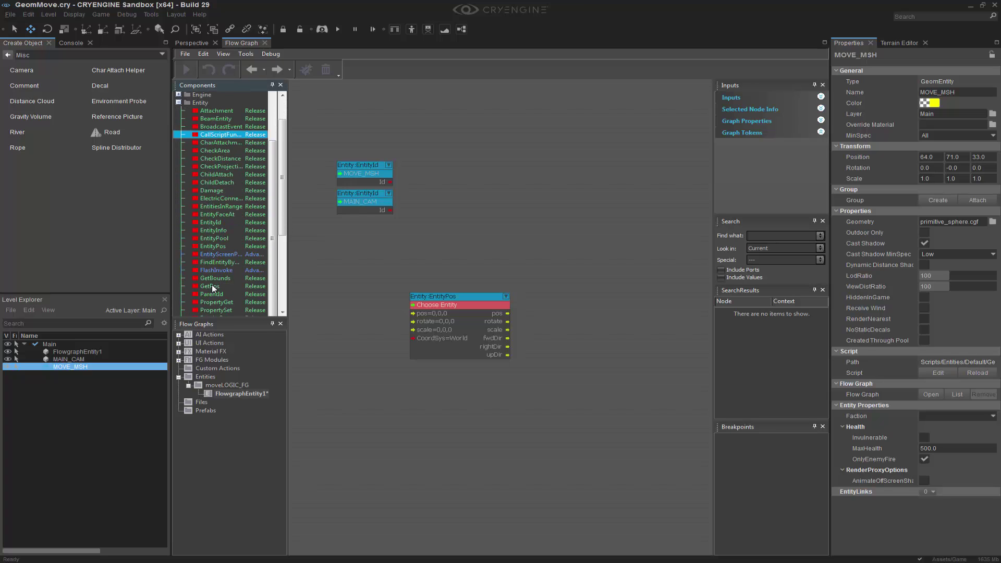
pyautogui.moveTo(212, 289); pyautogui.dragTo(470, 249)
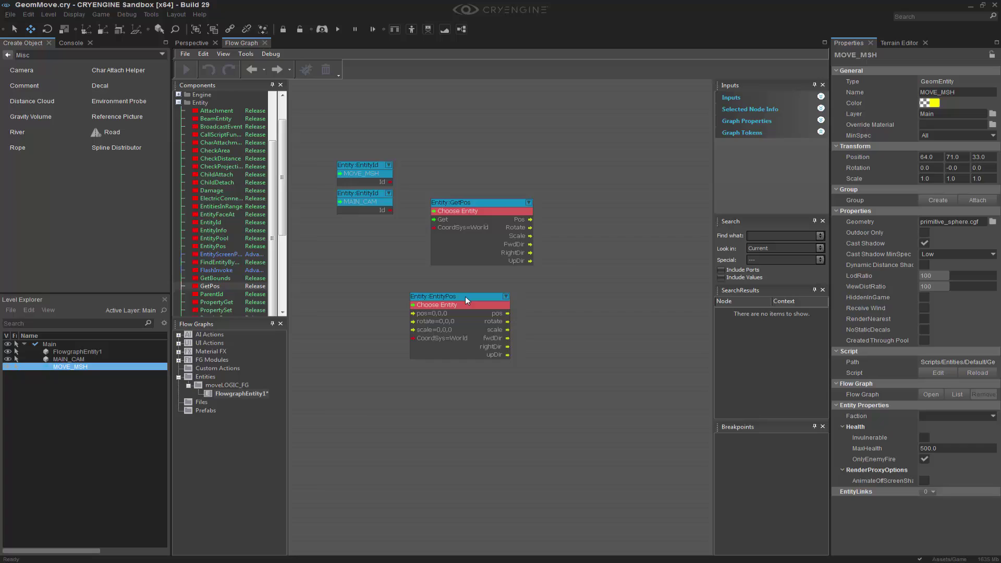
pyautogui.click(465, 296)
pyautogui.press('Delete')
pyautogui.moveTo(497, 202); pyautogui.dragTo(471, 267)
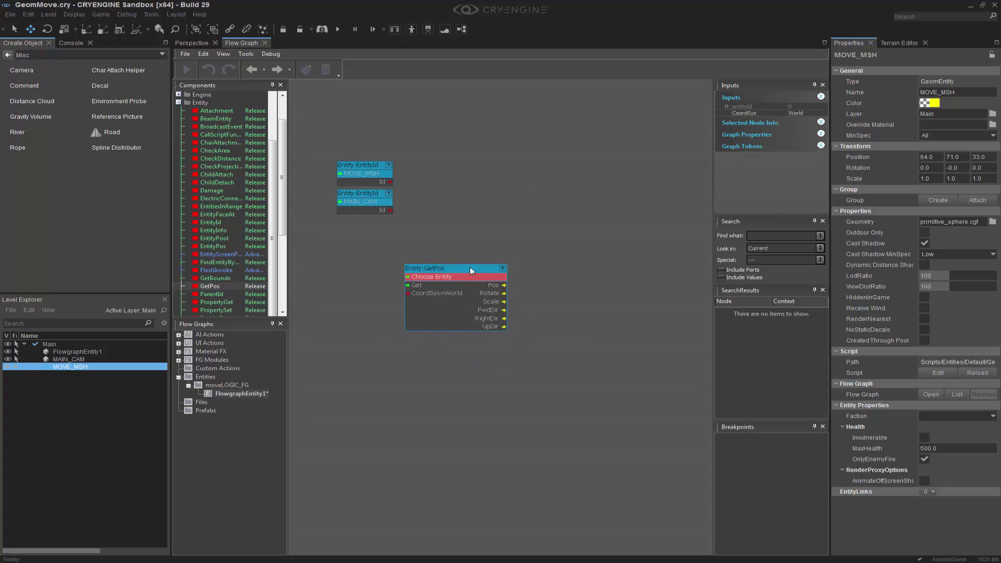
# Add a Time:Time node beside GetPos and shift GetPos over so the two nodes no longer overlap
pyautogui.click(320, 242)
pyautogui.write('qtime:time')
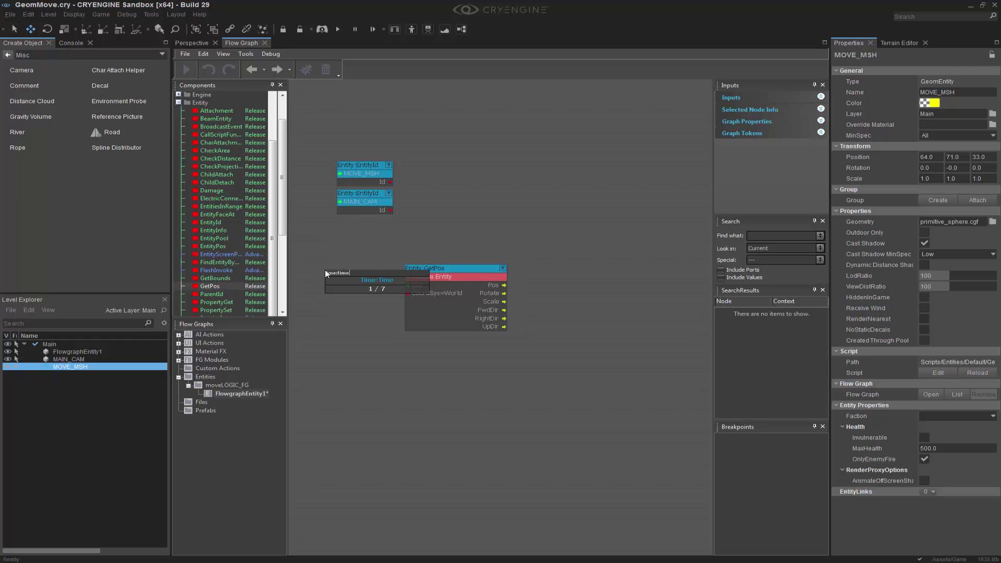
pyautogui.press('Return')
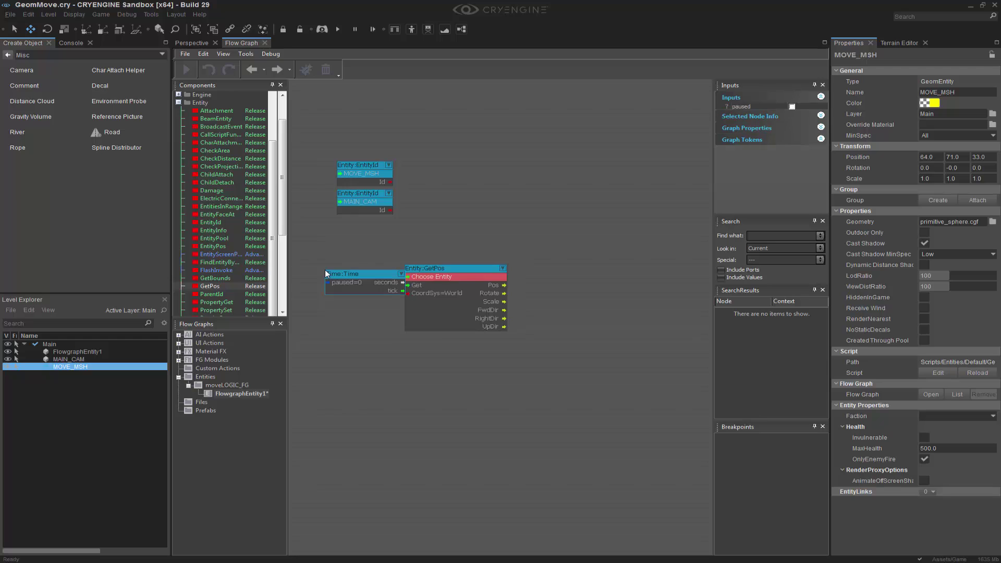
pyautogui.moveTo(469, 271); pyautogui.dragTo(506, 275)
pyautogui.rightClick(502, 280)
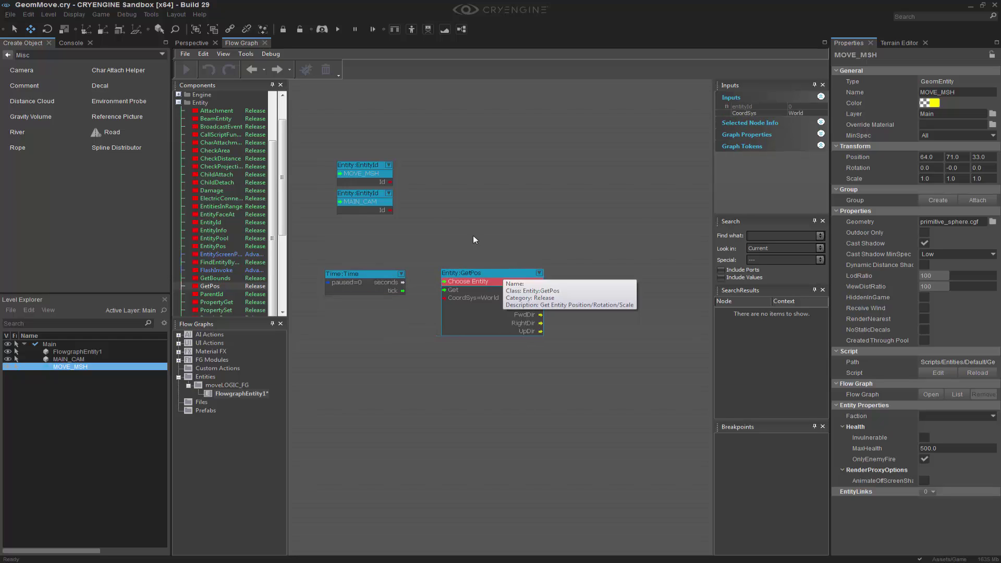
# Connect the MOVE_MSH Id output to GetPos's entity input and the Time tick output to its Get input
pyautogui.click(474, 236)
pyautogui.moveTo(391, 182); pyautogui.dragTo(444, 290)
pyautogui.click(633, 281)
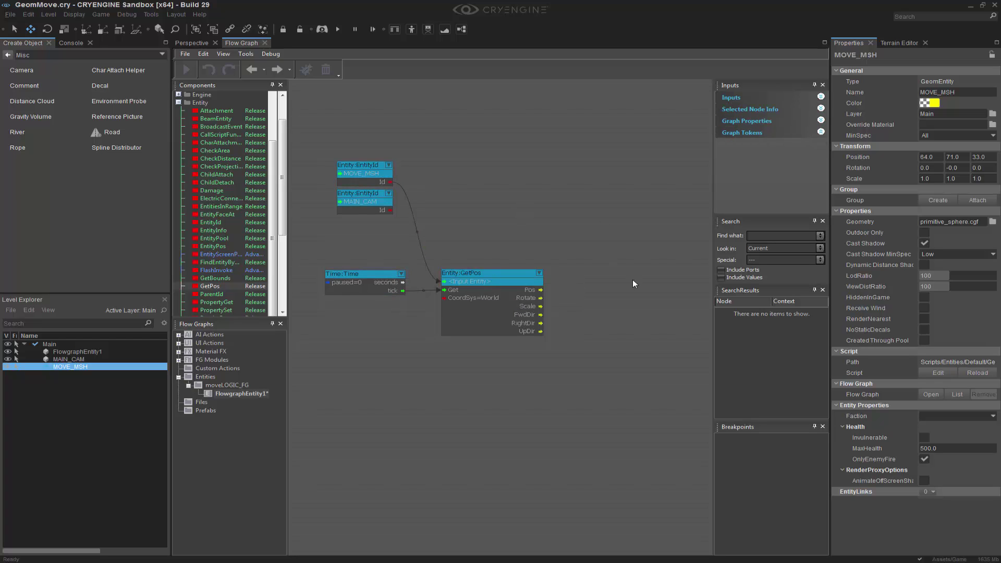
# Start the simulation and check the signals from Time to GetPos with flow graph debugging, switching debugging off again
pyautogui.moveTo(633, 281); pyautogui.dragTo(590, 255, button='right')
pyautogui.click(306, 69)
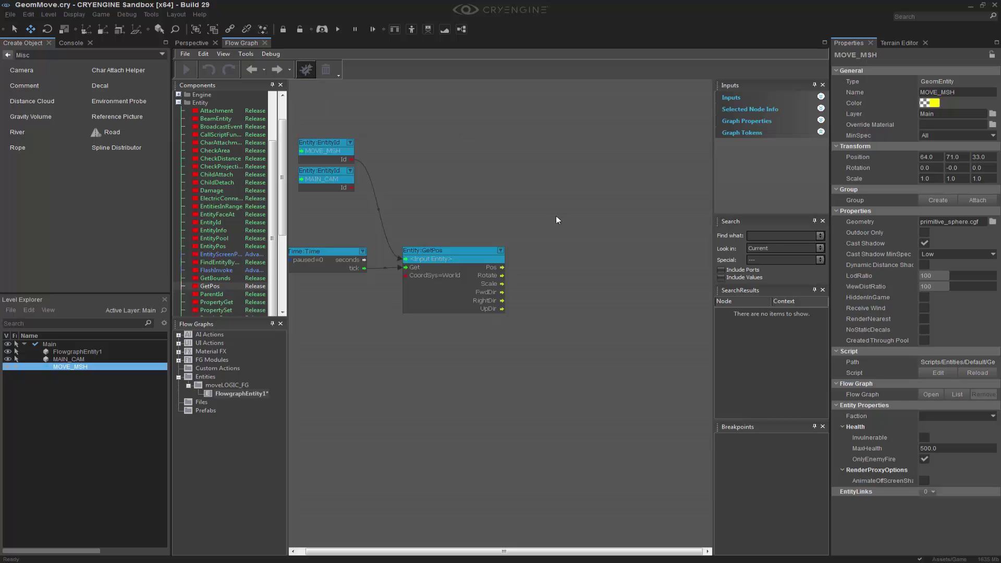
pyautogui.click(192, 44)
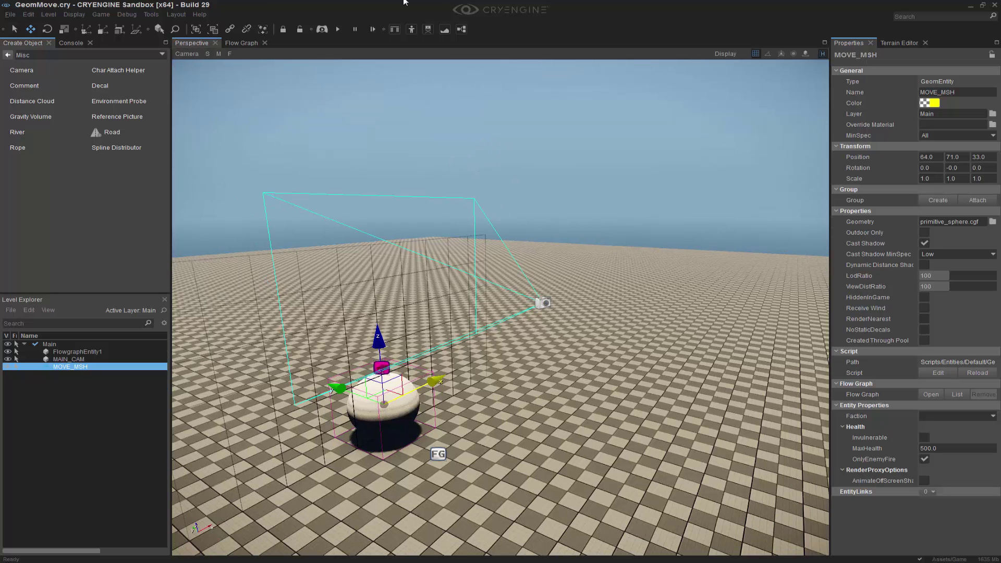
pyautogui.click(336, 30)
pyautogui.click(240, 42)
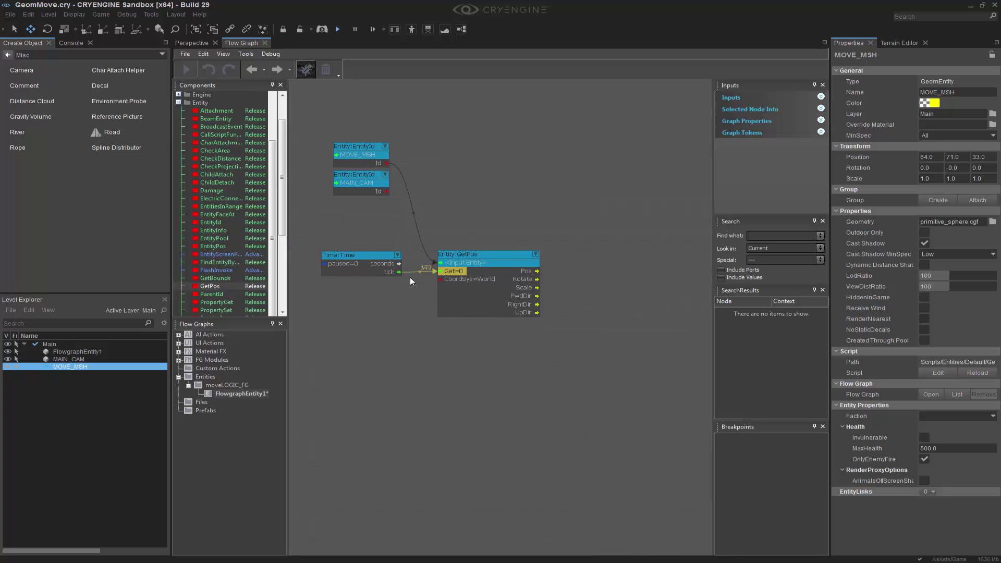
pyautogui.moveTo(590, 370); pyautogui.dragTo(506, 370, button='right')
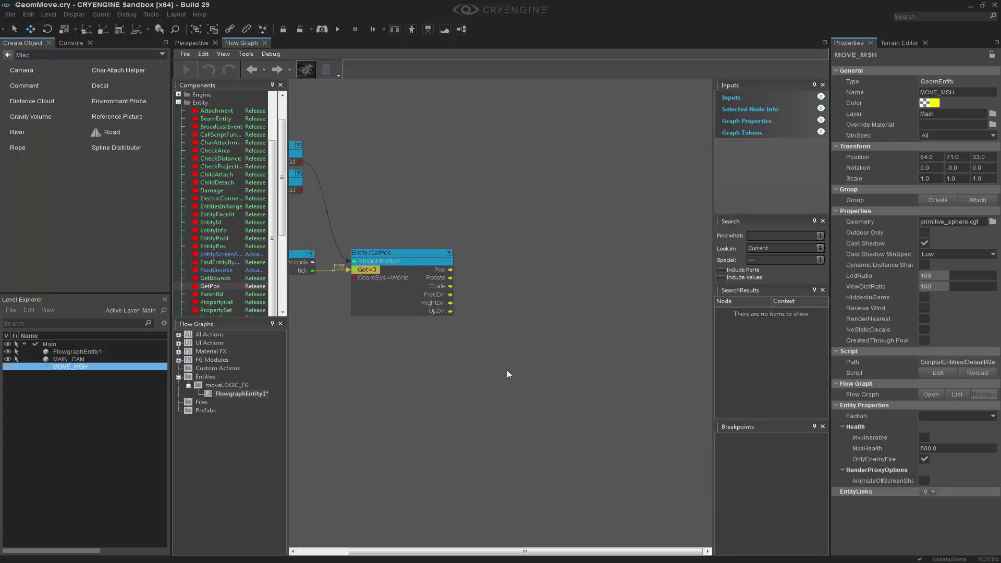
pyautogui.click(310, 71)
# Widen the node component list and add a Movement:MoveEntityTo node on the far side of GetPos
pyautogui.moveTo(573, 284); pyautogui.dragTo(580, 252, button='right')
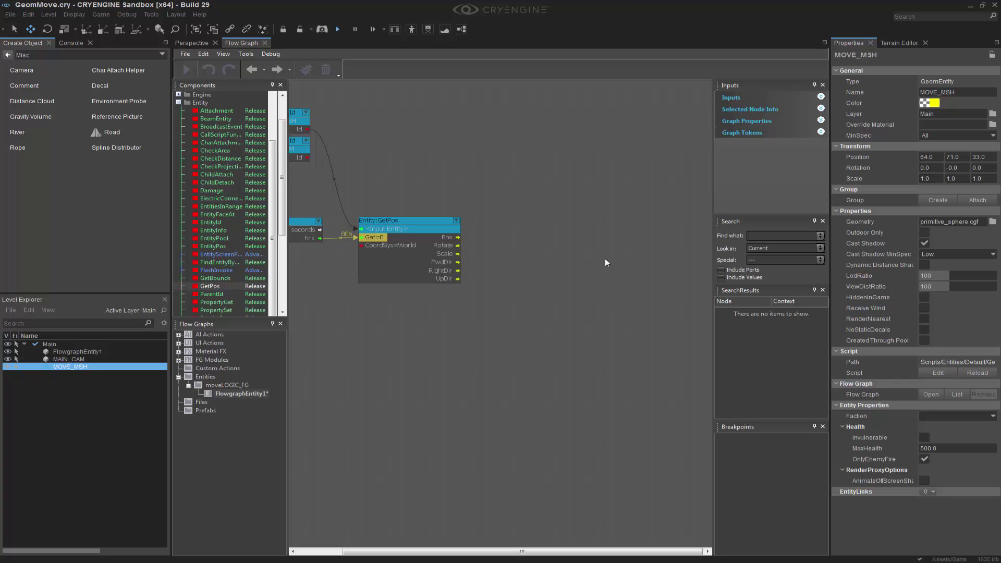
pyautogui.moveTo(287, 227); pyautogui.dragTo(365, 227)
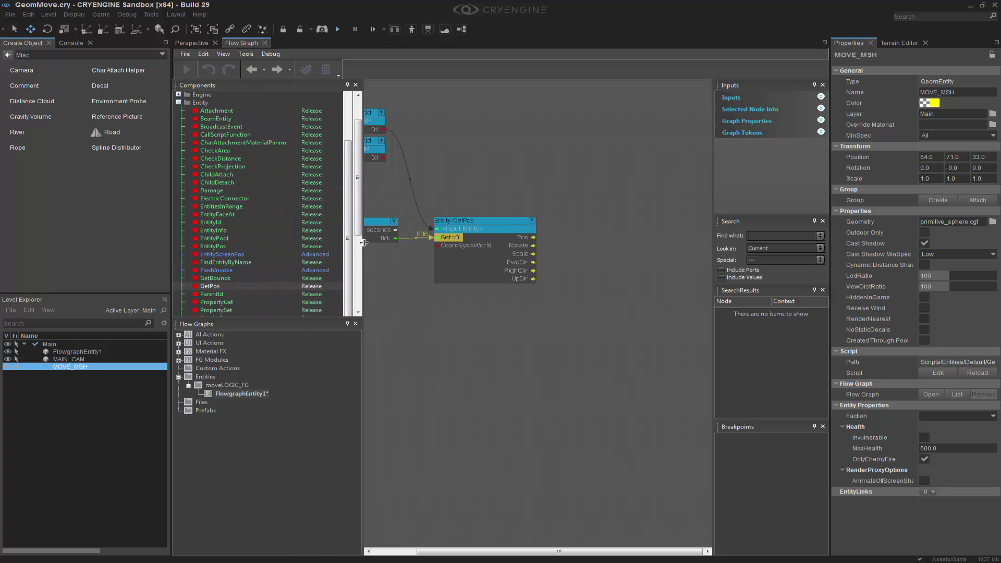
pyautogui.click(178, 102)
pyautogui.scroll(-3, 270, 230)
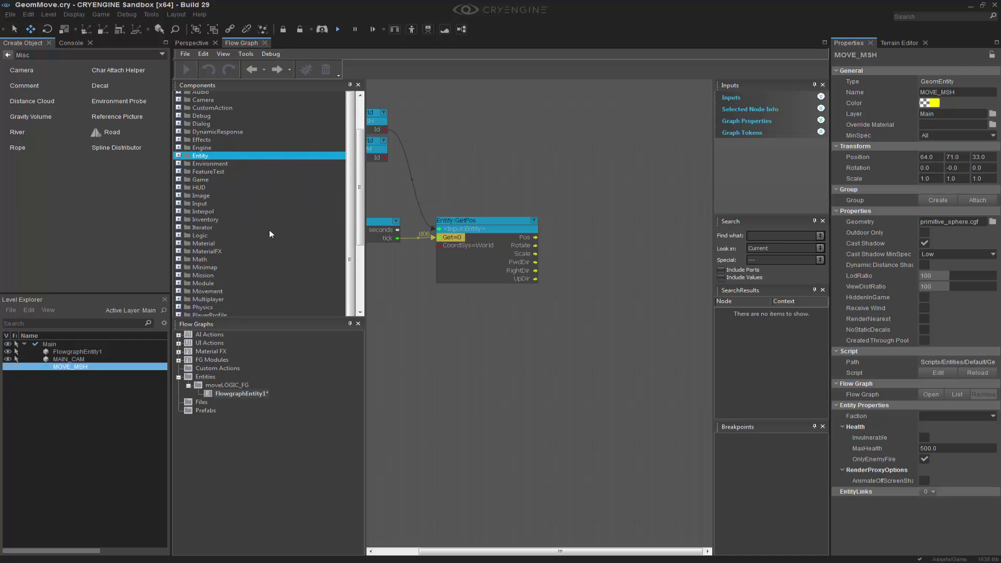
pyautogui.click(178, 254)
pyautogui.scroll(-2, 270, 254)
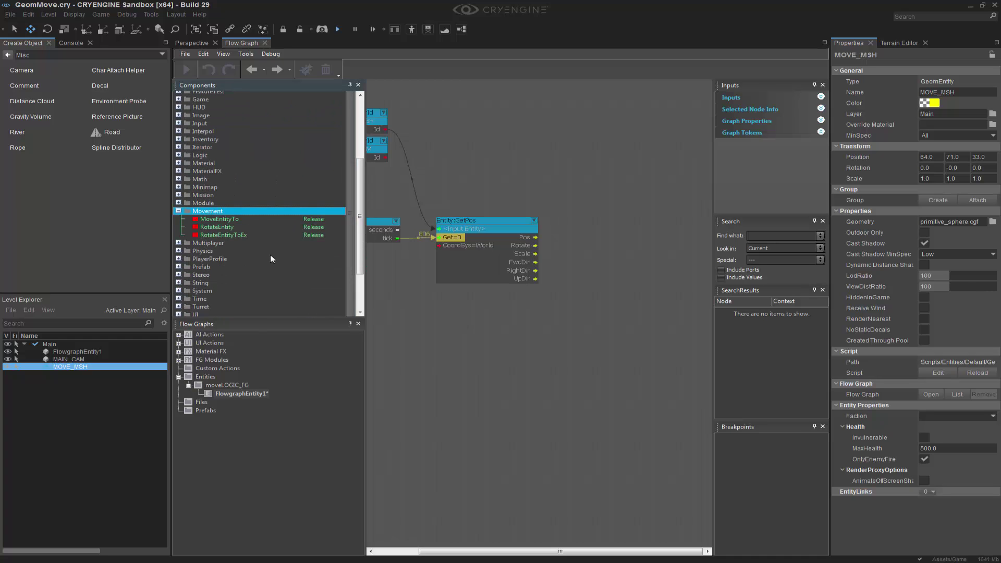
pyautogui.moveTo(232, 219); pyautogui.dragTo(621, 219)
pyautogui.moveTo(615, 170); pyautogui.dragTo(583, 149, button='right')
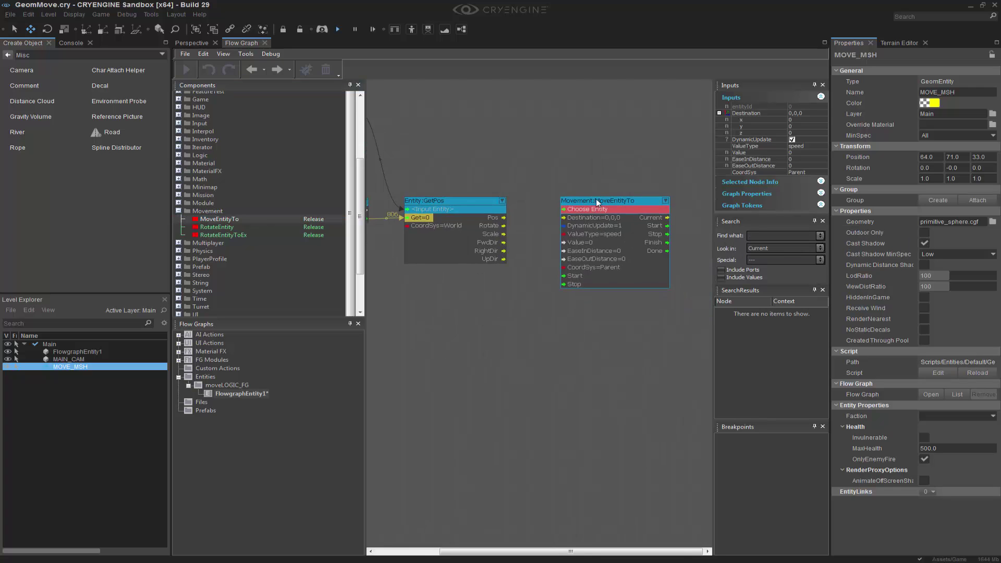
# Connect the MOVE_MSH Id output to MoveEntityTo's entity input and GetPos's Pos output to its Destination
pyautogui.moveTo(519, 150); pyautogui.dragTo(592, 200, button='right')
pyautogui.moveTo(426, 161); pyautogui.dragTo(642, 261)
pyautogui.moveTo(567, 278); pyautogui.dragTo(528, 273, button='right')
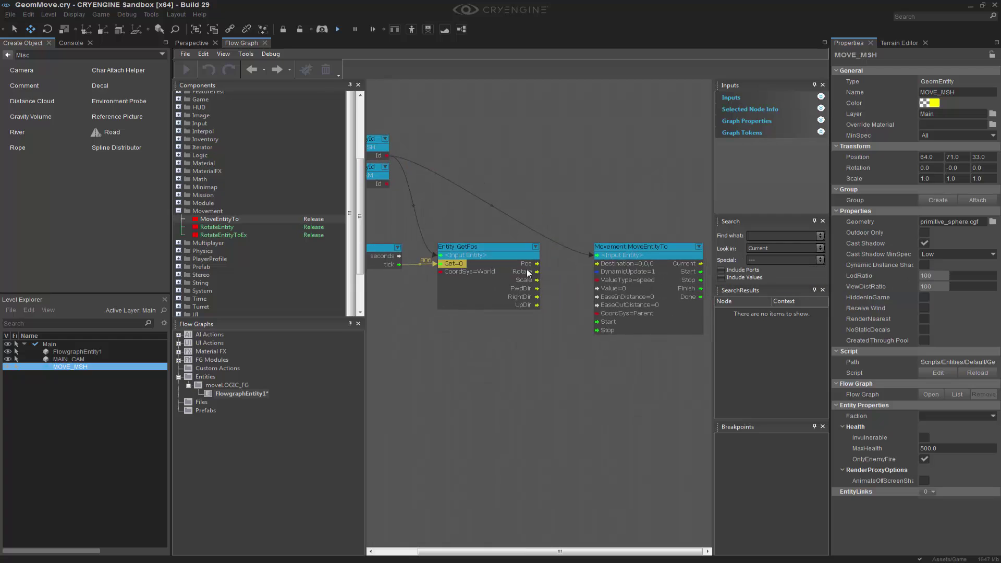
pyautogui.moveTo(538, 264); pyautogui.dragTo(614, 263)
pyautogui.click(606, 214)
# Turn on flow graph debugging to check the position passed into MoveEntityTo's Destination, switching it off again
pyautogui.moveTo(578, 448); pyautogui.dragTo(621, 440, button='right')
pyautogui.click(306, 73)
pyautogui.moveTo(562, 177); pyautogui.dragTo(463, 167, button='right')
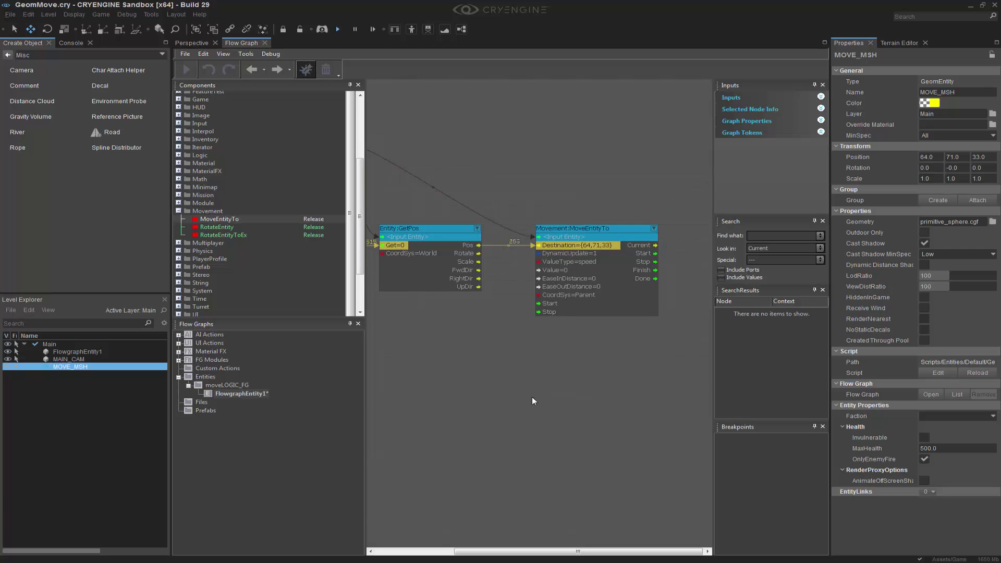
pyautogui.scroll(-1, 531, 396)
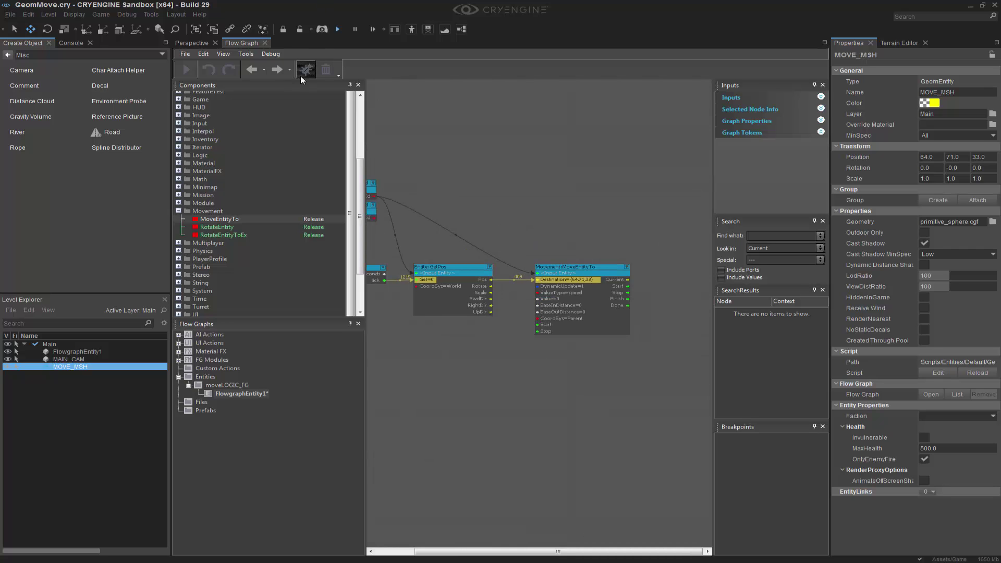
pyautogui.scroll(1, 582, 229)
# Set the MoveEntityTo node's CoordSys input to World
pyautogui.moveTo(579, 278); pyautogui.dragTo(603, 276)
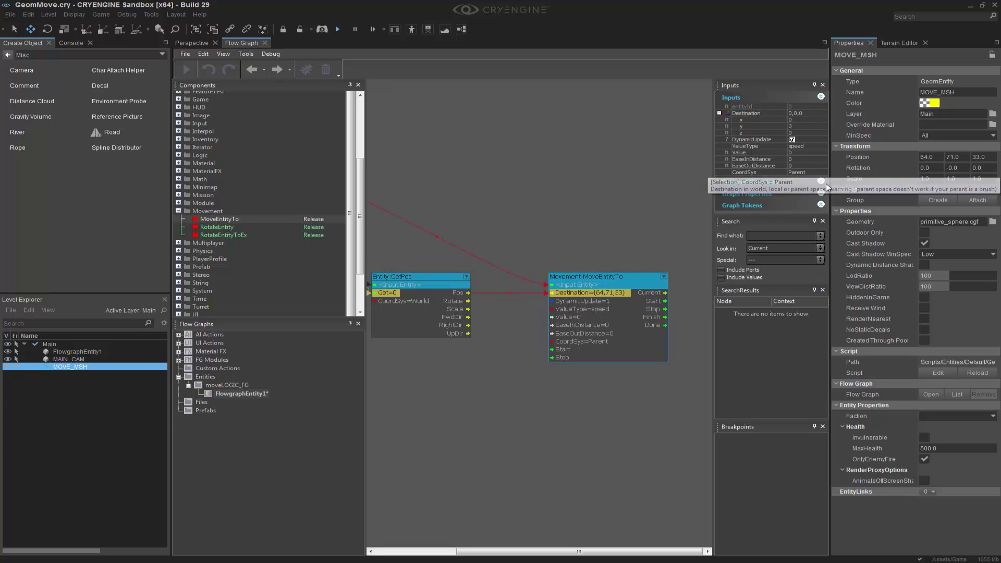
pyautogui.click(809, 172)
pyautogui.click(809, 172)
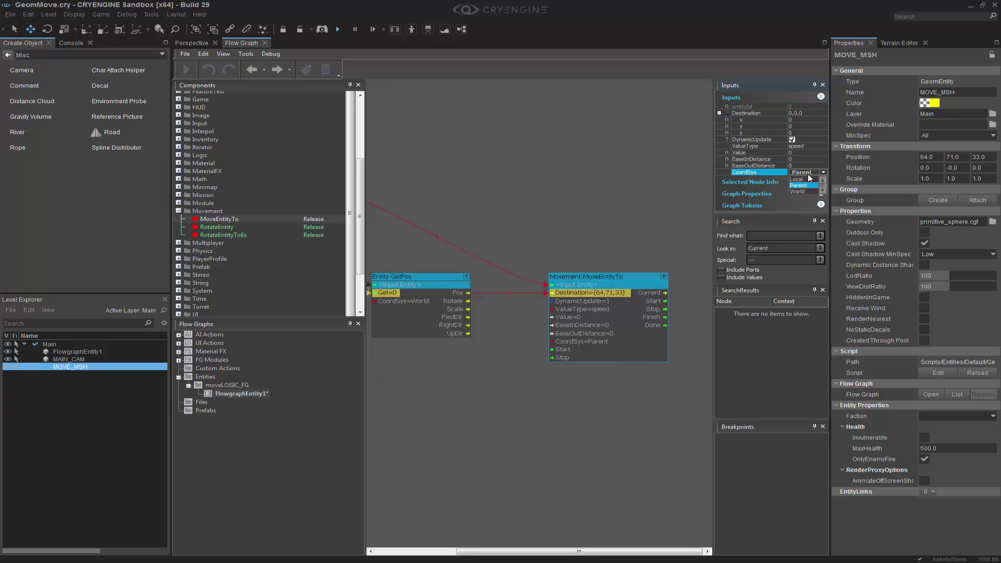
pyautogui.click(808, 188)
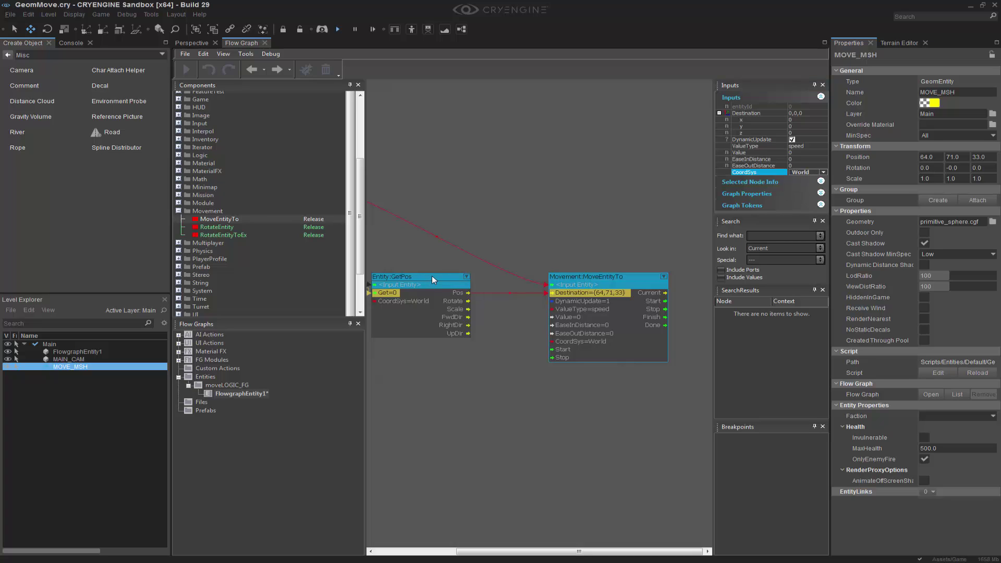
pyautogui.moveTo(573, 384); pyautogui.dragTo(565, 381, button='right')
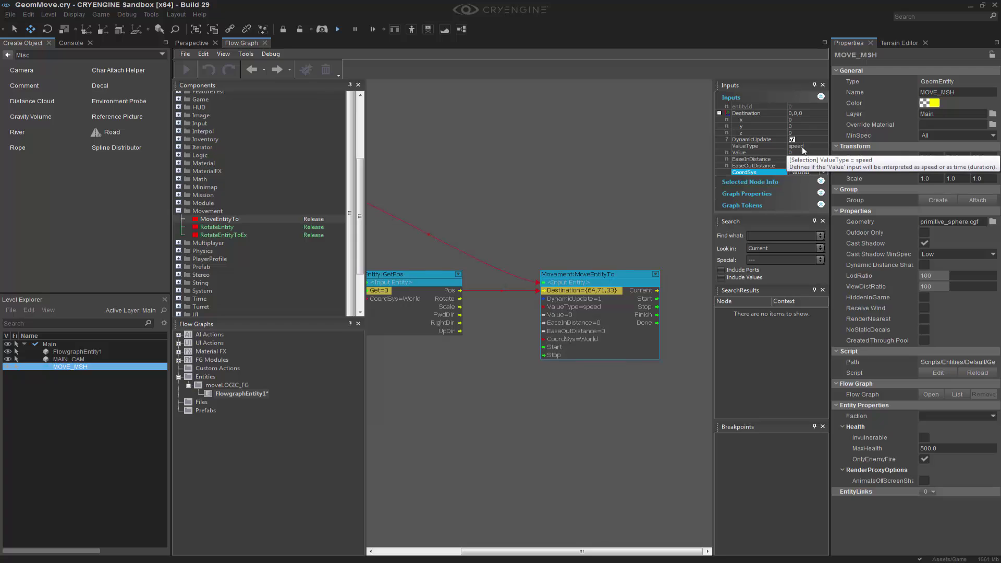
# Set the MoveEntityTo node's Value input to 50, keeping speed as its value type
pyautogui.click(802, 153)
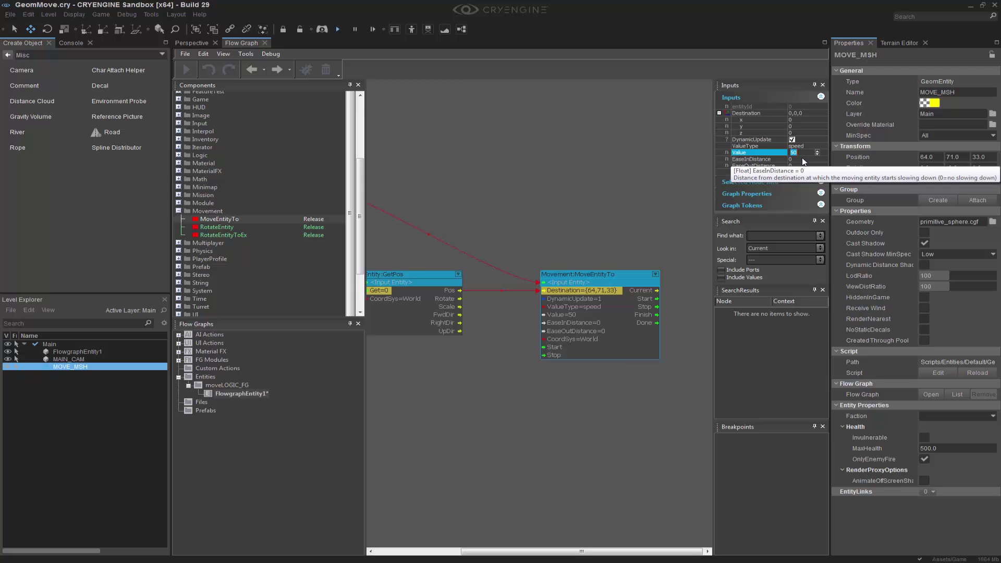
pyautogui.moveTo(601, 235); pyautogui.dragTo(665, 199, button='right')
pyautogui.click(639, 224)
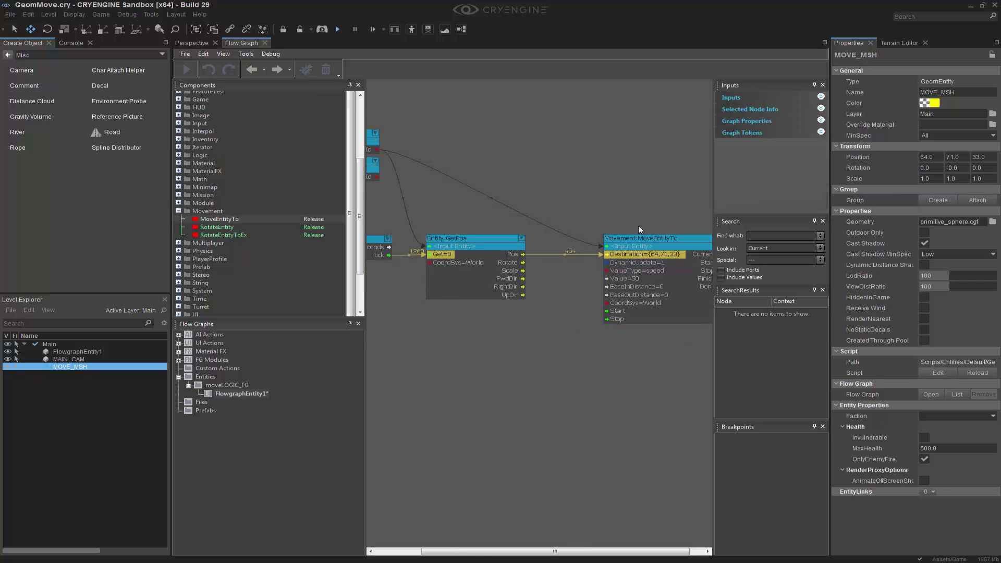
pyautogui.click(645, 239)
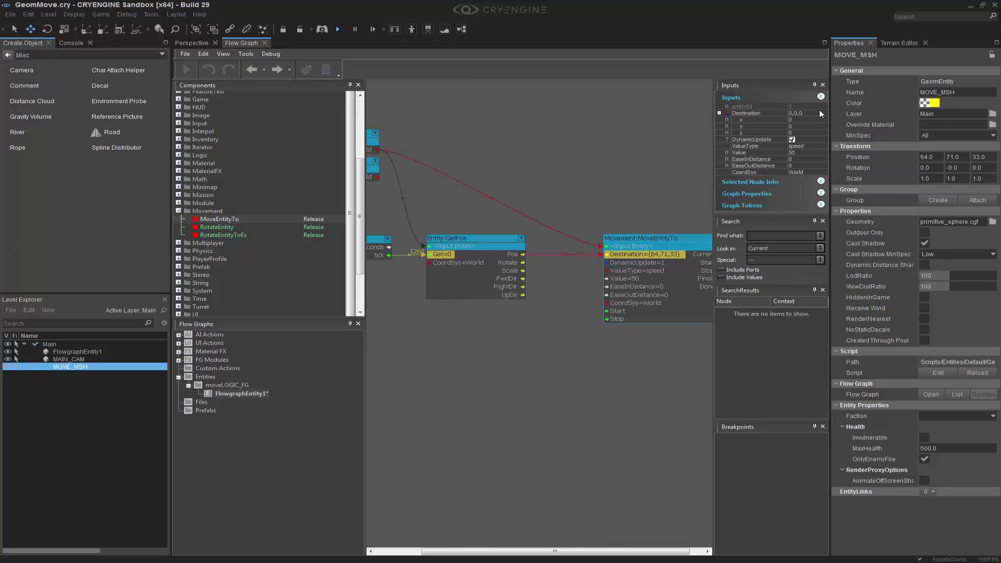
pyautogui.click(561, 238)
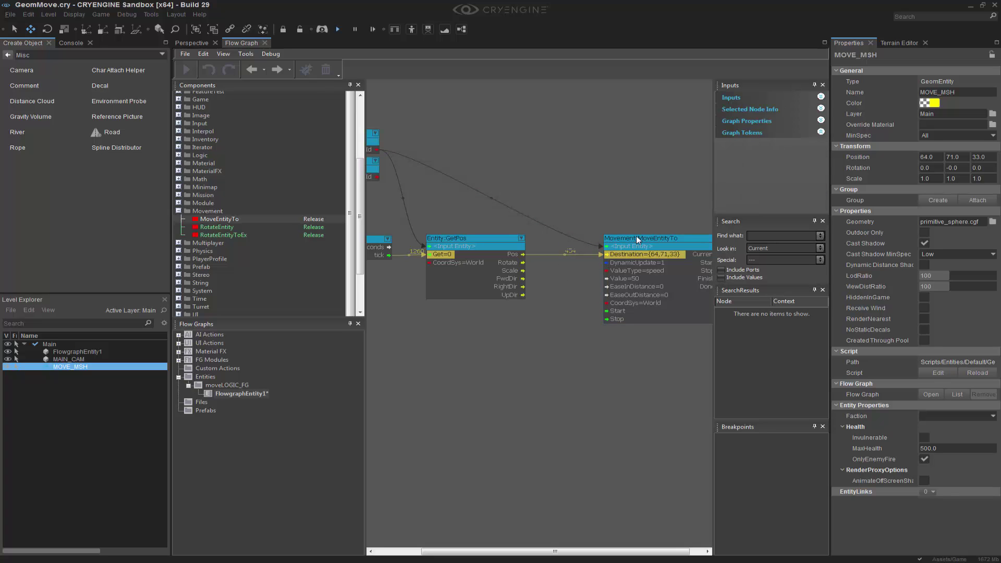
# Add a Vec3:AddVec3 node and place it above the link between GetPos and MoveEntityTo
pyautogui.write('q')
pyautogui.write('addv')
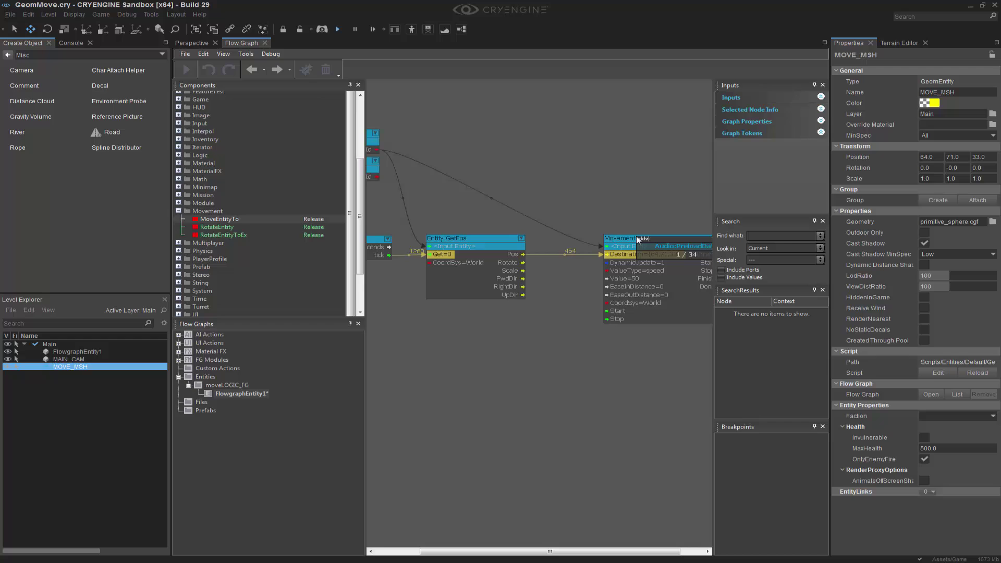
pyautogui.write('ec')
pyautogui.press('Return')
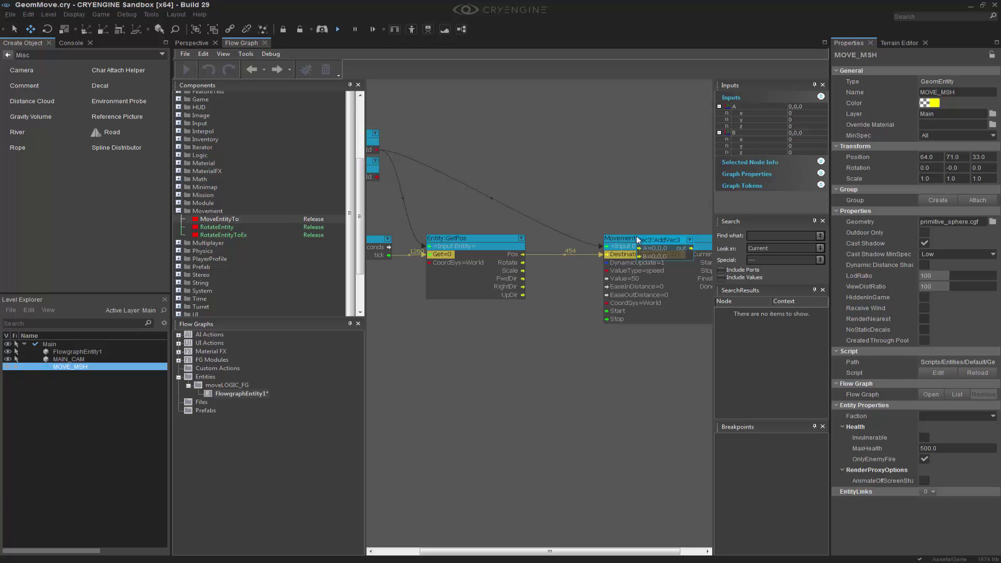
pyautogui.moveTo(668, 245); pyautogui.dragTo(574, 183)
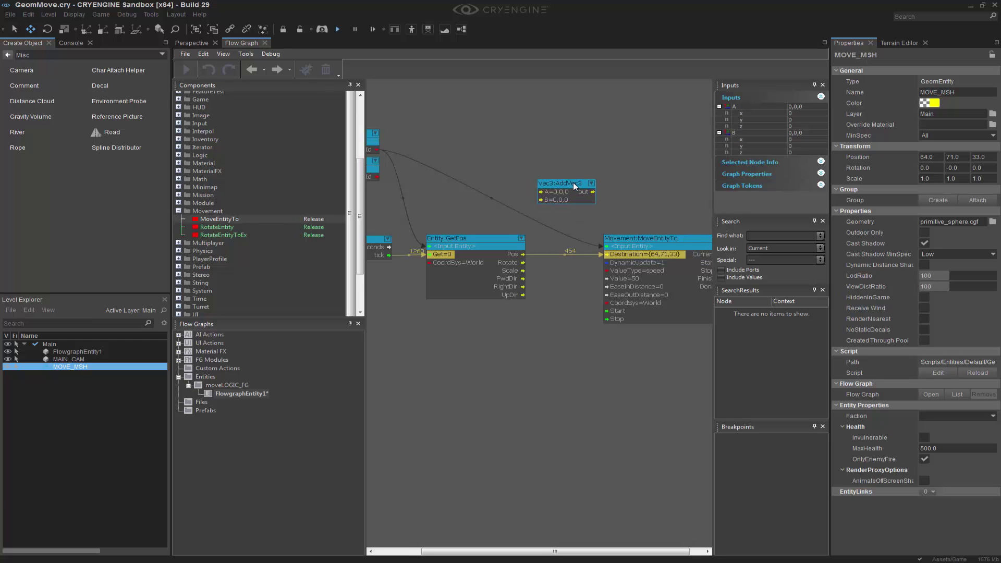
pyautogui.click(558, 121)
# Connect GetPos's Pos output to AddVec3's A input and set its B input to 0,0,1
pyautogui.click(568, 183)
pyautogui.moveTo(523, 254); pyautogui.dragTo(542, 192)
pyautogui.click(559, 183)
pyautogui.click(793, 153)
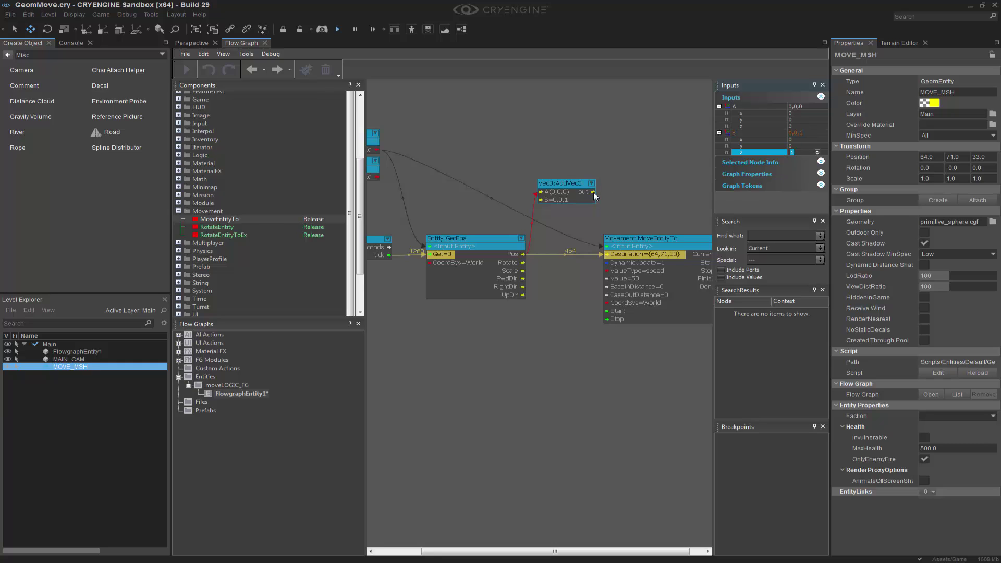
# Connect AddVec3's out to MoveEntityTo's Destination and line the AddVec3 node up between GetPos and MoveEntityTo
pyautogui.moveTo(598, 222); pyautogui.dragTo(611, 255)
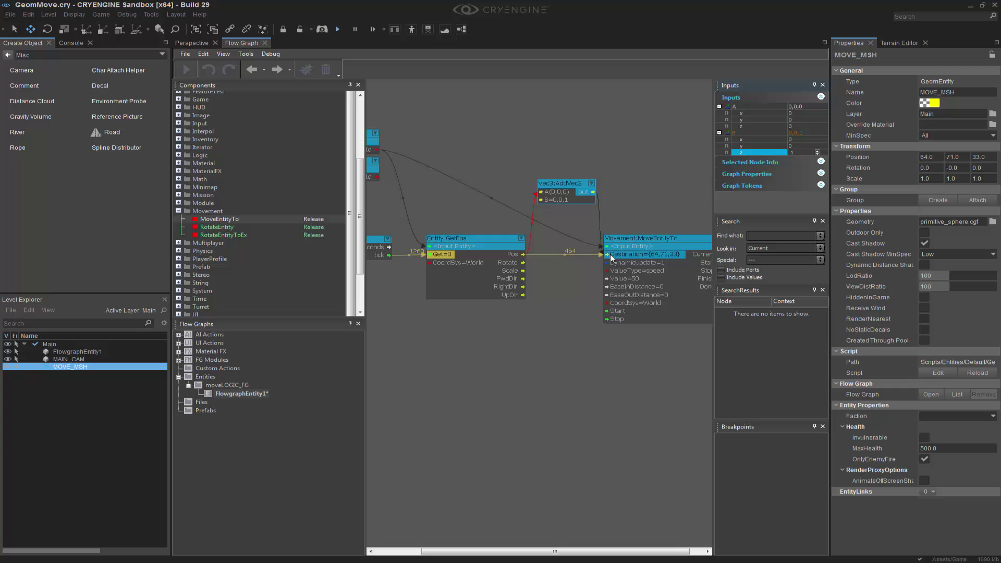
pyautogui.moveTo(619, 234); pyautogui.dragTo(659, 240)
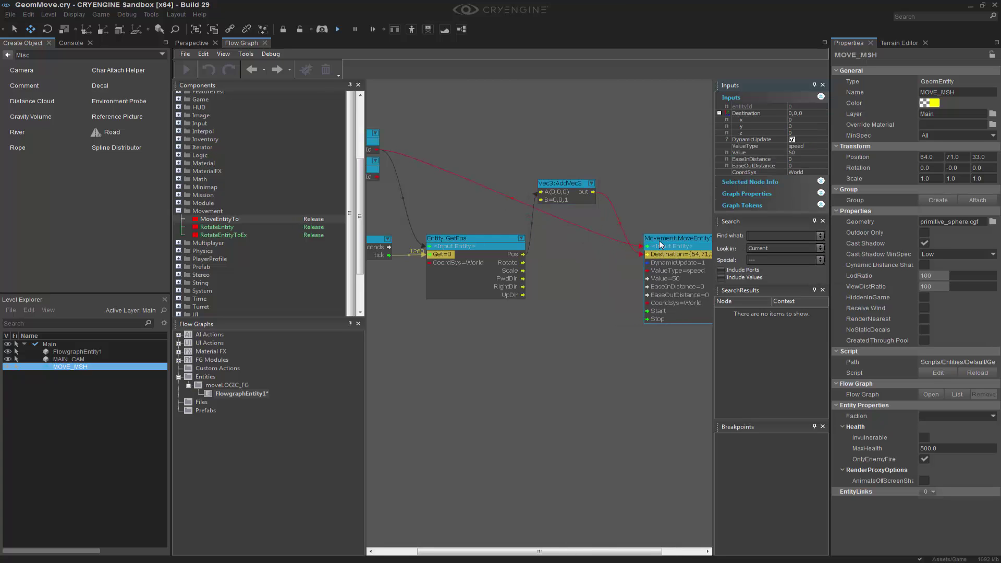
pyautogui.moveTo(565, 182); pyautogui.dragTo(579, 235)
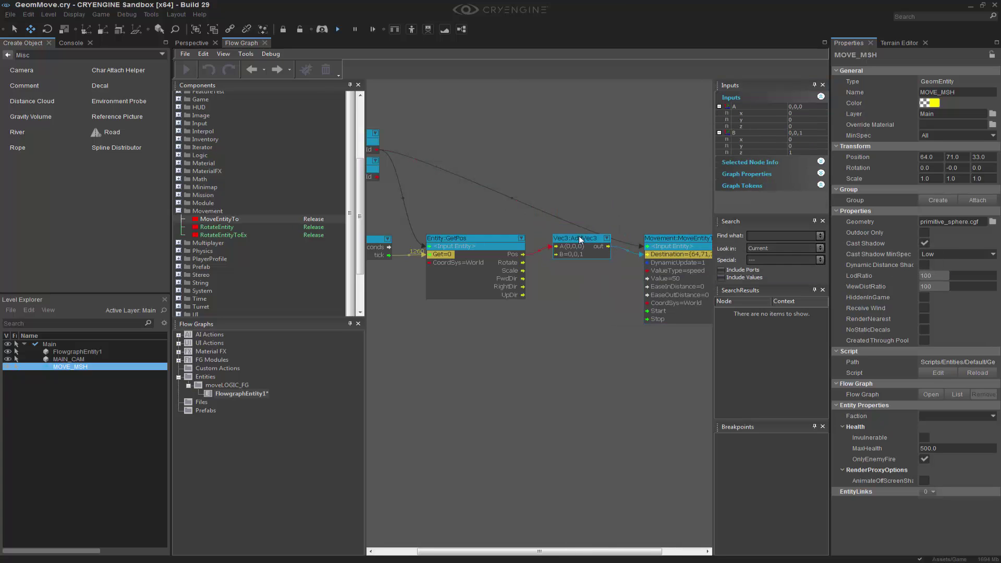
pyautogui.click(544, 338)
pyautogui.scroll(-3, 544, 338)
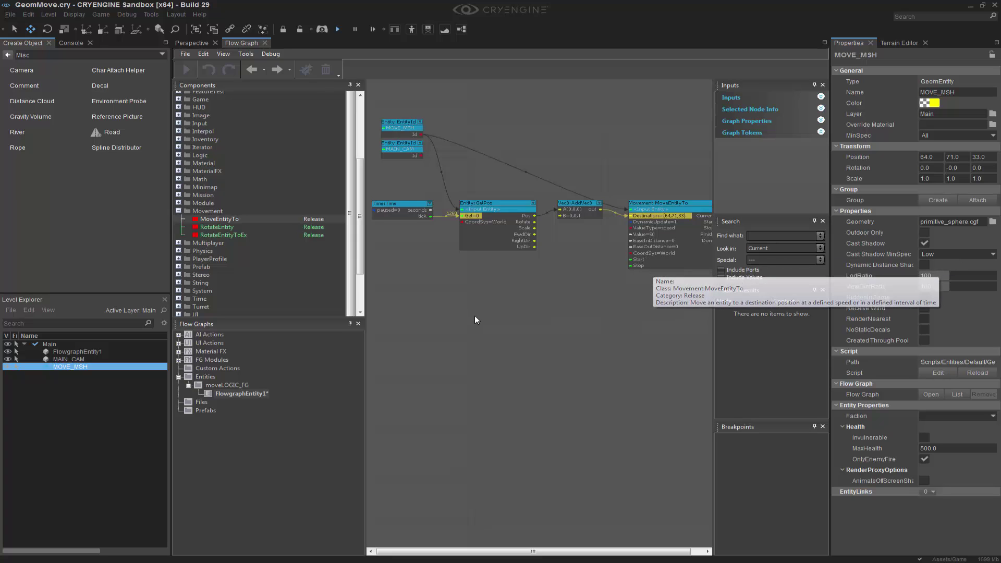
# Add a Debug:InputKey node beneath GetPos and assign its trigger key
pyautogui.press('q')
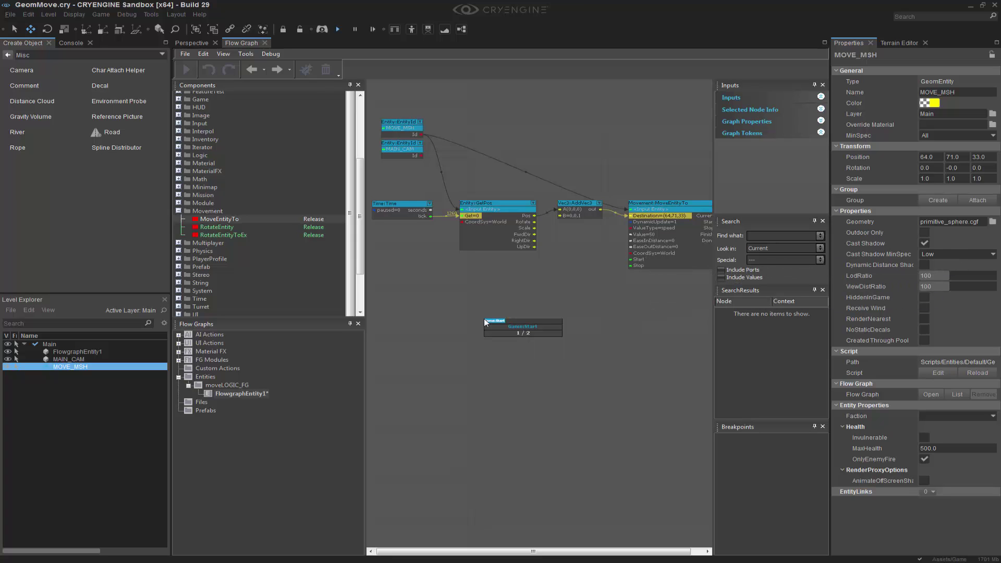
pyautogui.press('BackSpace')
pyautogui.write('key')
pyautogui.press('Return')
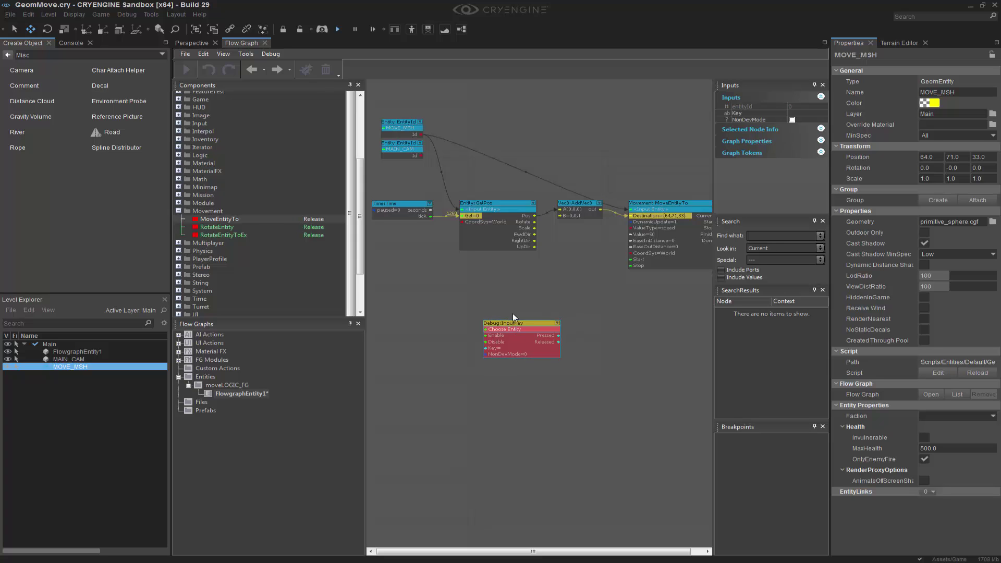
pyautogui.moveTo(512, 314); pyautogui.dragTo(495, 265)
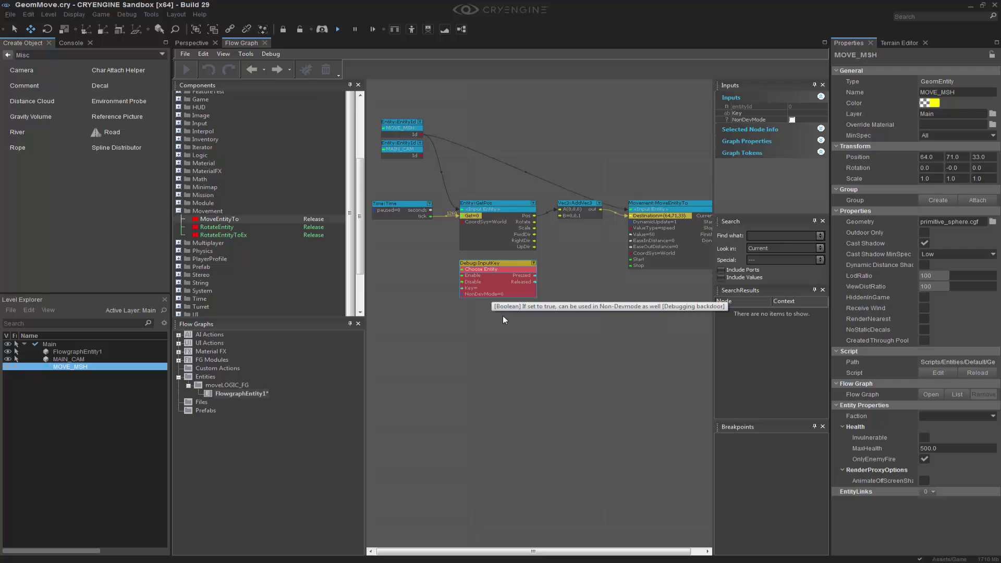
pyautogui.moveTo(603, 467); pyautogui.dragTo(562, 472, button='middle')
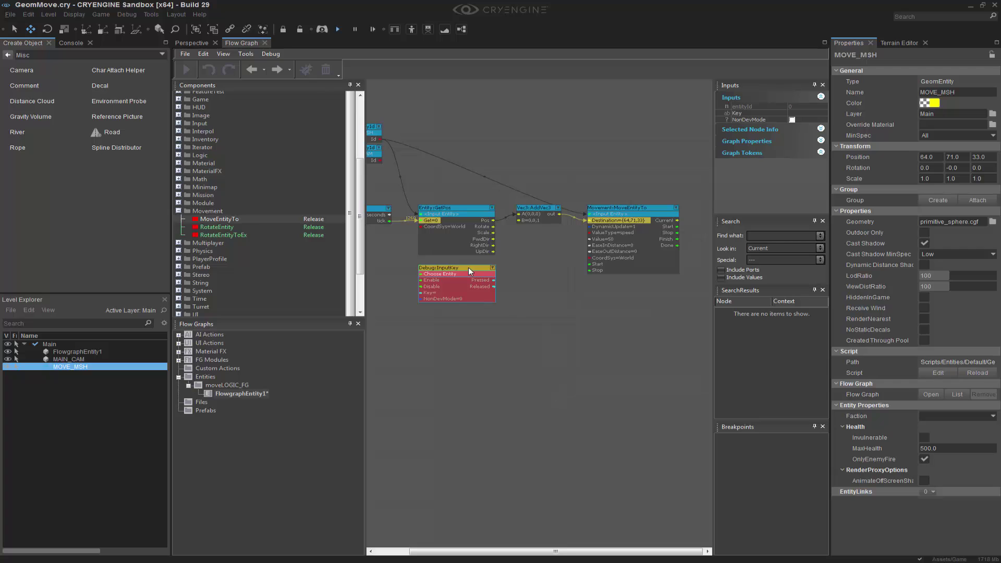
pyautogui.click(806, 114)
pyautogui.click(574, 322)
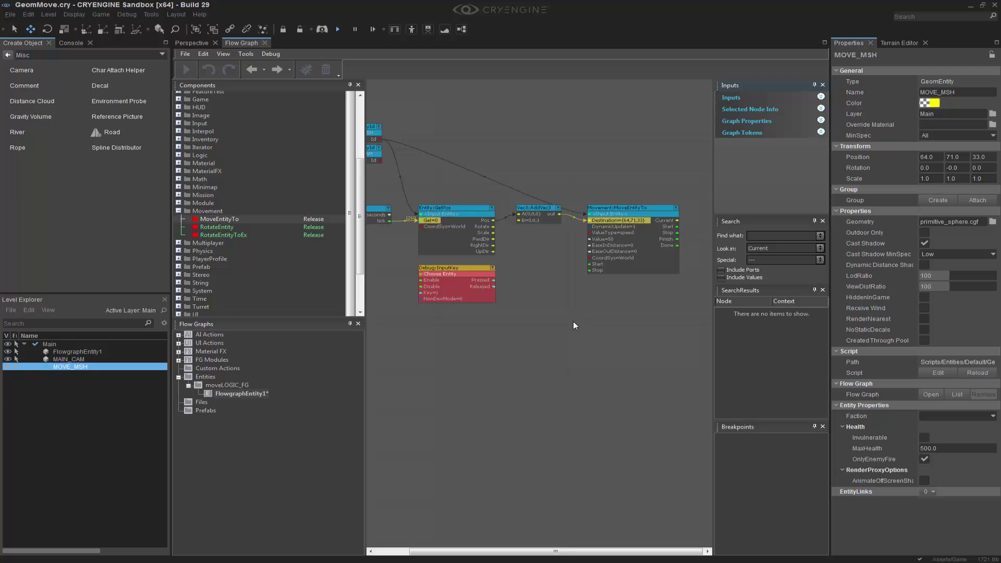
# Connect InputKey's Pressed output to MoveEntityTo's Start and its Released output to Stop
pyautogui.scroll(3, 574, 331)
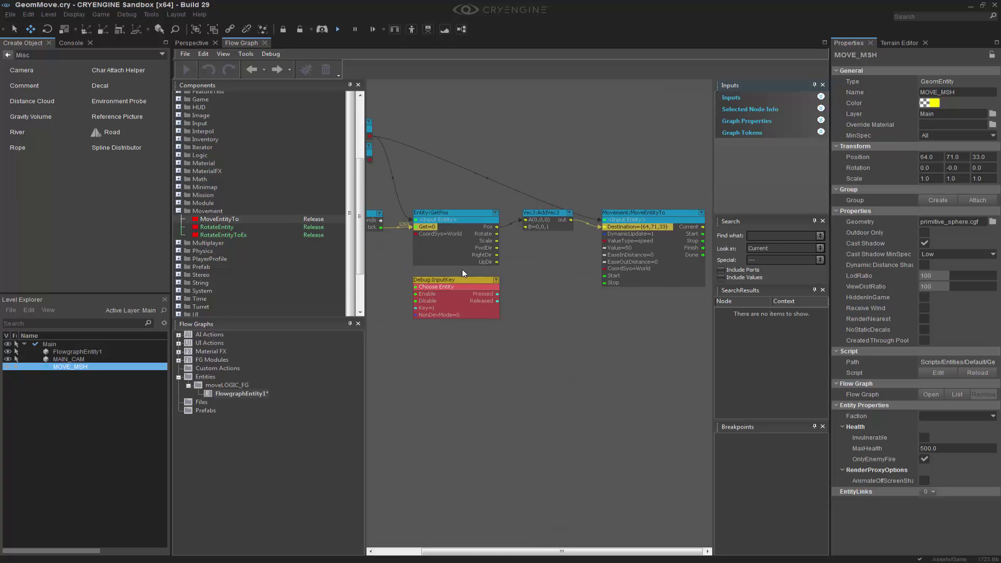
pyautogui.click(497, 294)
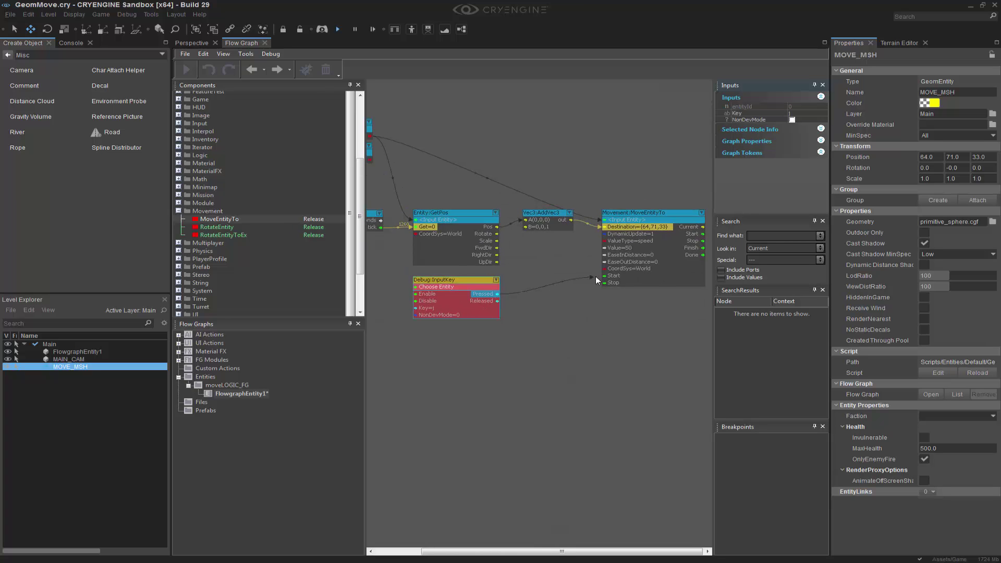
pyautogui.moveTo(621, 276); pyautogui.dragTo(620, 275)
pyautogui.click(555, 416)
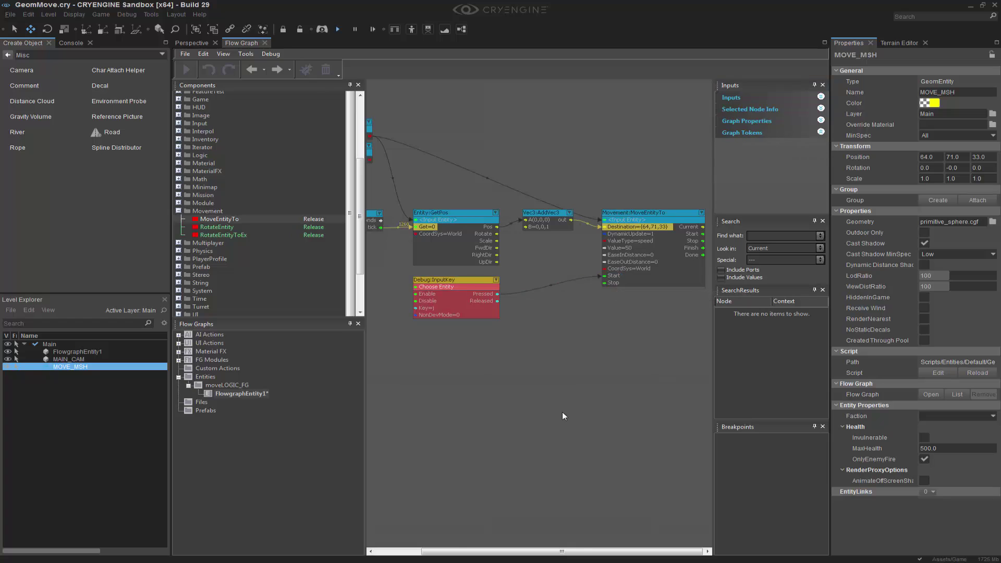
pyautogui.moveTo(580, 380); pyautogui.dragTo(512, 366, button='right')
pyautogui.moveTo(429, 288); pyautogui.dragTo(540, 270)
pyautogui.click(506, 345)
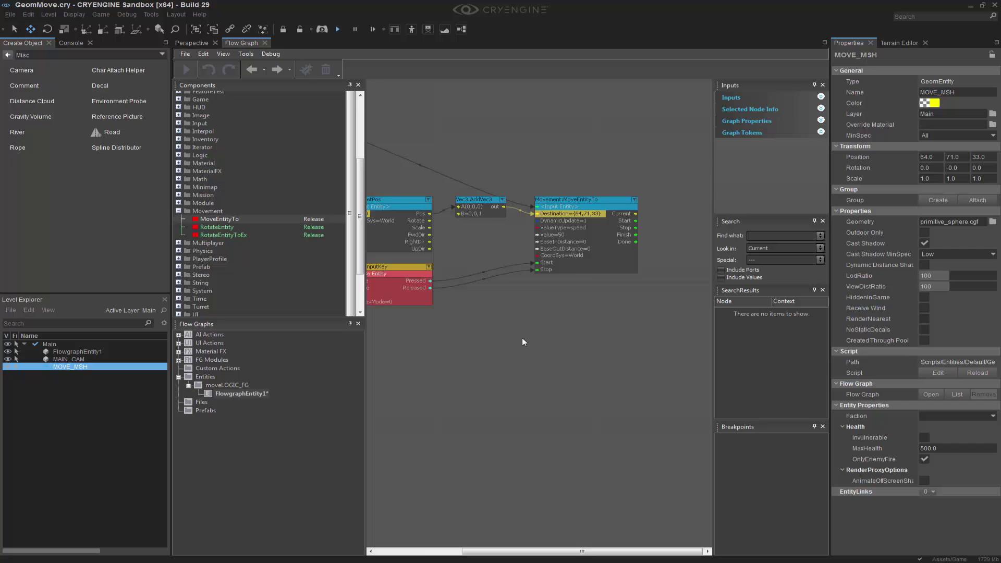
# Run the level in the perspective viewport and test the sphere's key-driven upward movement
pyautogui.moveTo(517, 333); pyautogui.dragTo(562, 365, button='right')
pyautogui.scroll(-3, 561, 364)
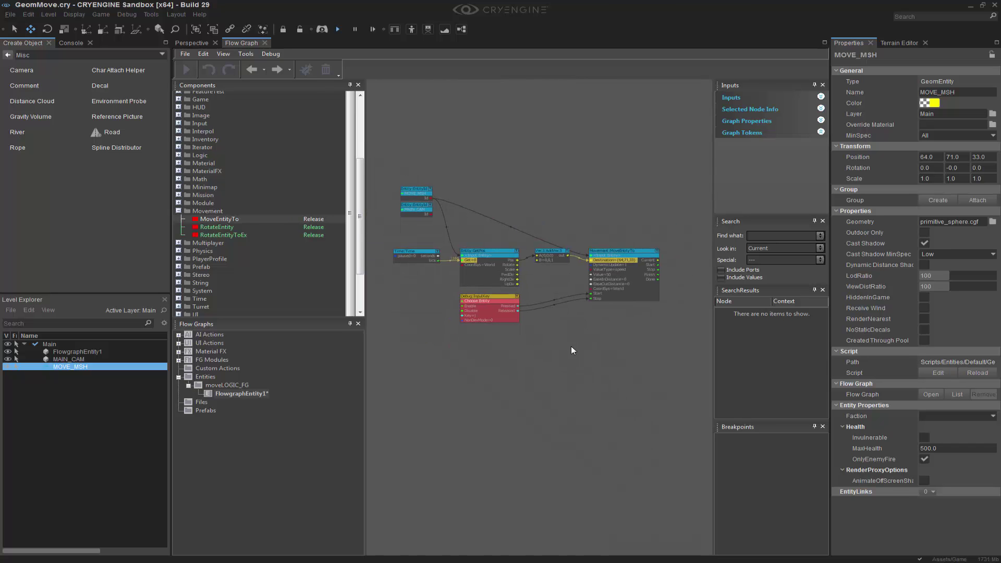
pyautogui.click(192, 44)
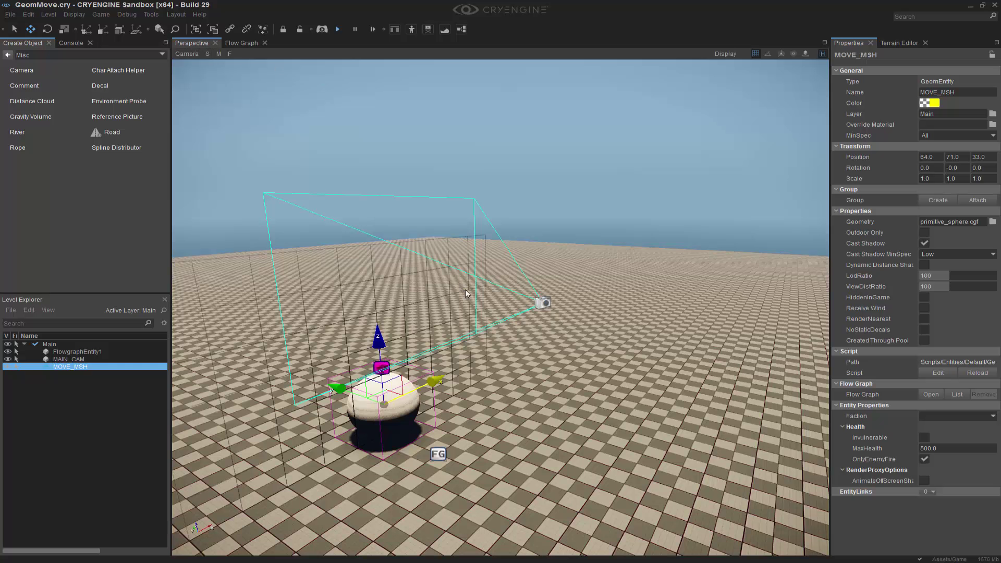
pyautogui.moveTo(478, 332); pyautogui.dragTo(488, 313, button='right')
pyautogui.moveTo(478, 333); pyautogui.dragTo(527, 209, button='middle')
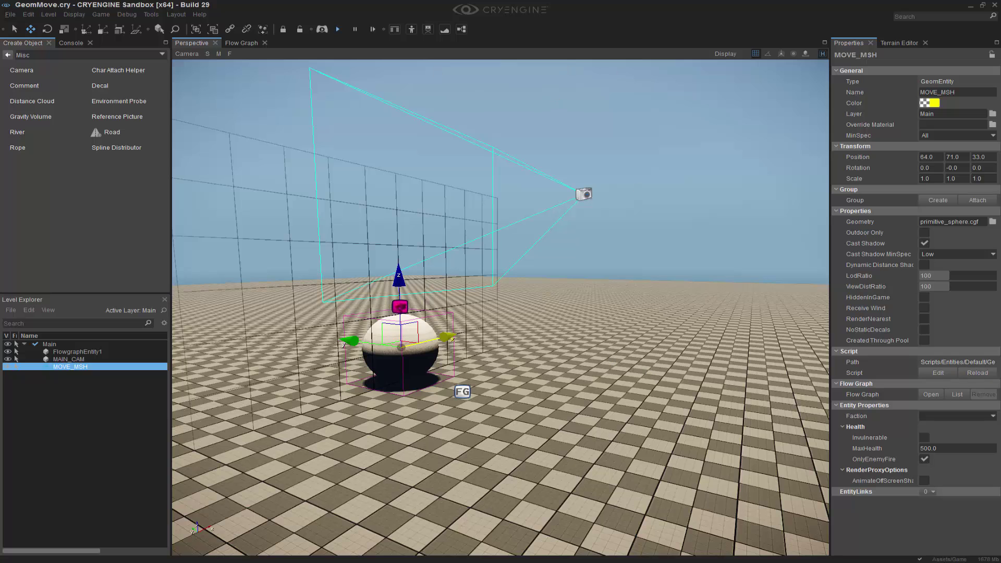
pyautogui.moveTo(516, 94); pyautogui.dragTo(438, 77, button='right')
pyautogui.hotkey('ctrl', 'g')
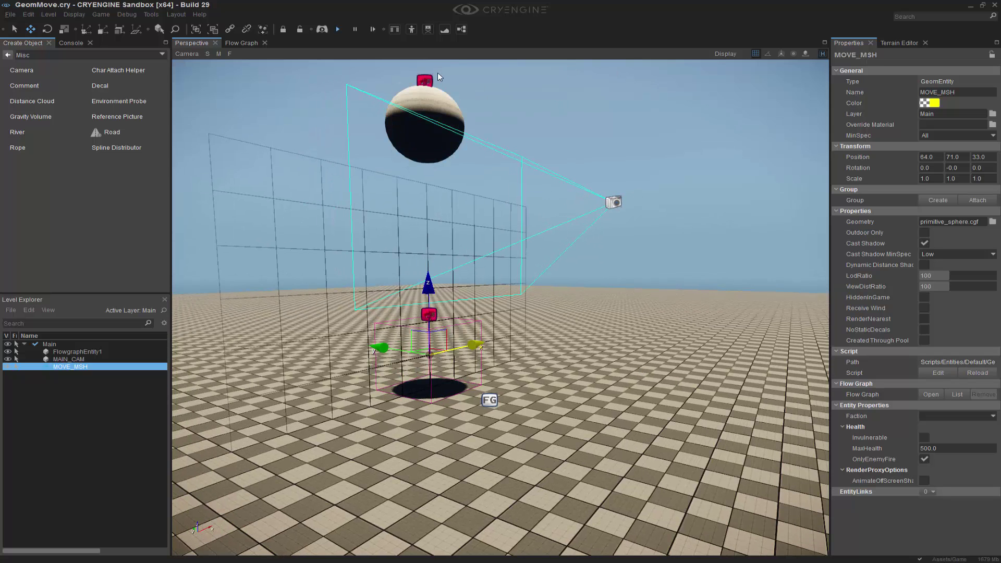
pyautogui.moveTo(401, 334); pyautogui.dragTo(412, 252, button='right')
pyautogui.moveTo(497, 264); pyautogui.dragTo(564, 164, button='right')
pyautogui.press('Escape')
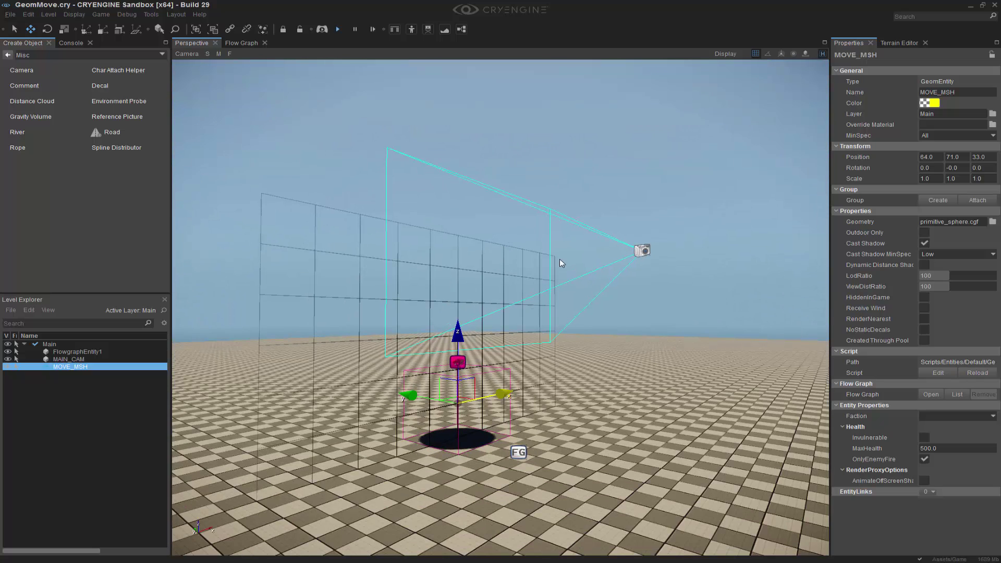
# Insert a Logic:Any node into the Pressed-to-Start link and connect MoveEntityTo's Finish output to its in2 input
pyautogui.click(679, 174)
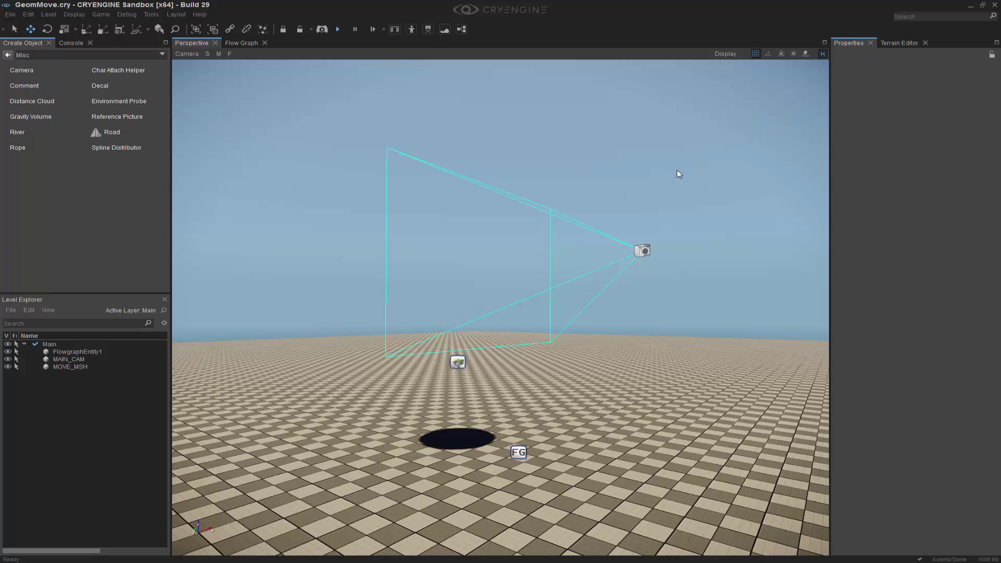
pyautogui.click(242, 43)
pyautogui.scroll(5, 565, 384)
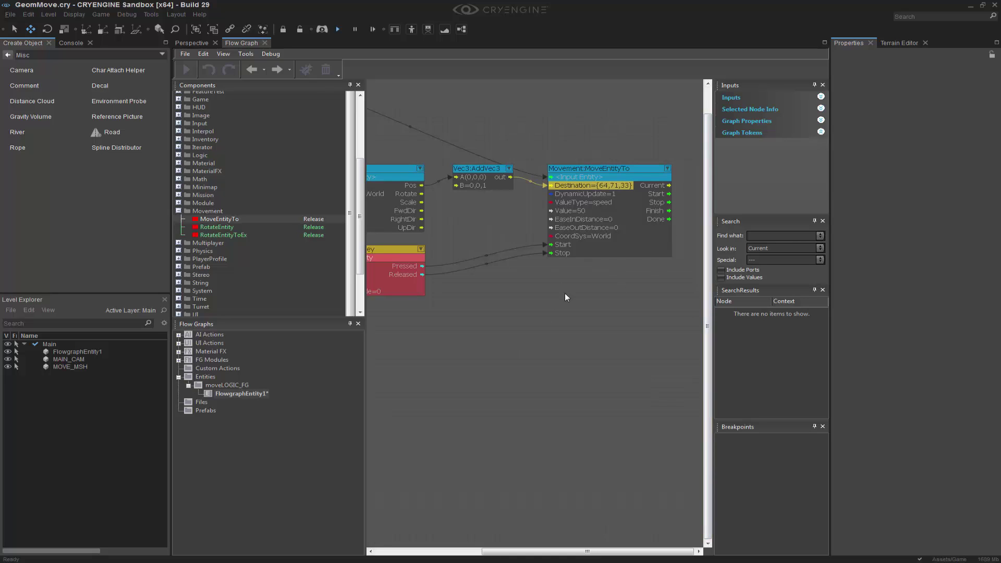
pyautogui.rightClick(488, 257)
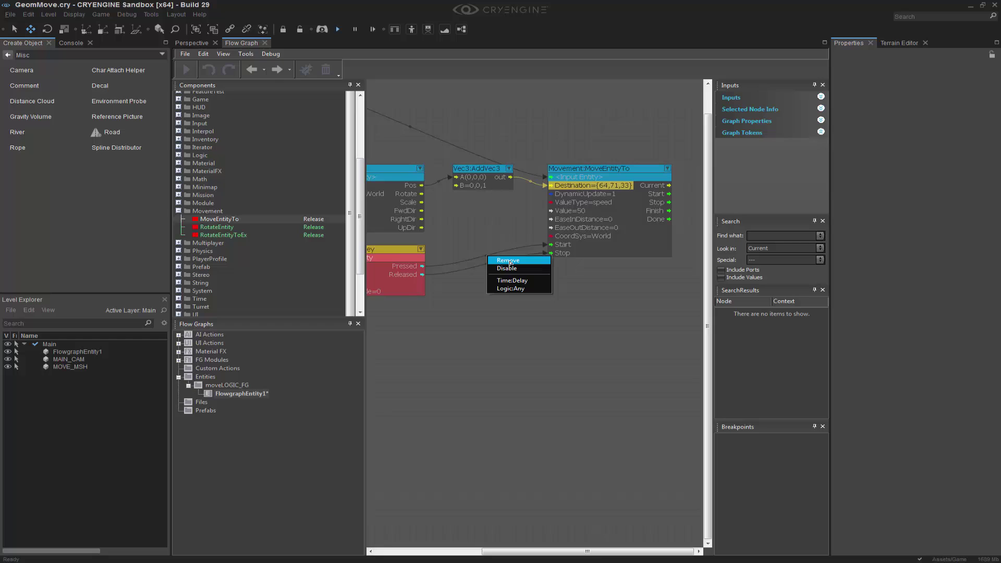
pyautogui.click(511, 288)
pyautogui.moveTo(669, 211); pyautogui.dragTo(478, 242)
pyautogui.click(502, 240)
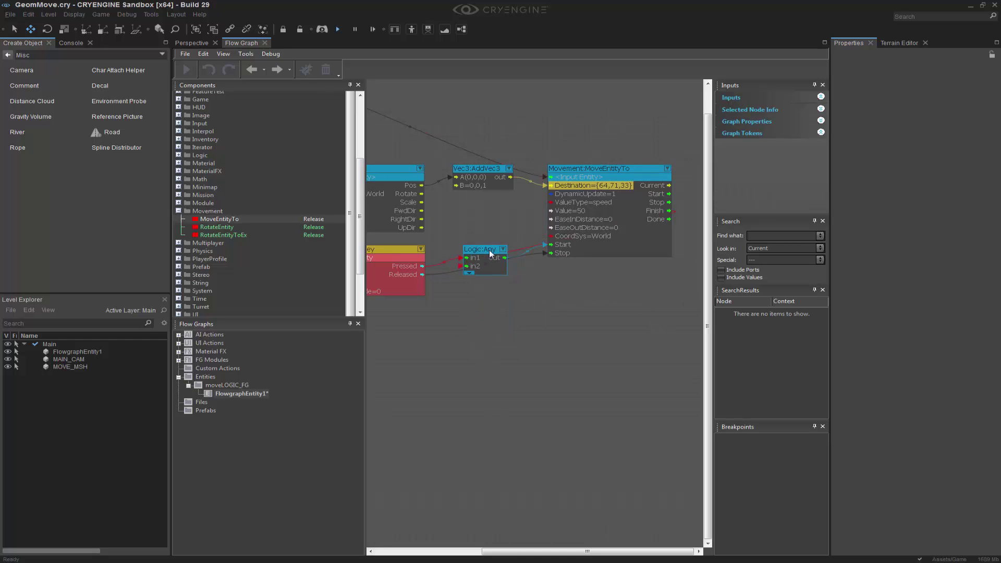
# Simulate physics and AI in the perspective viewport to test the sphere's looping movement, stopping the simulation again
pyautogui.scroll(-2, 483, 349)
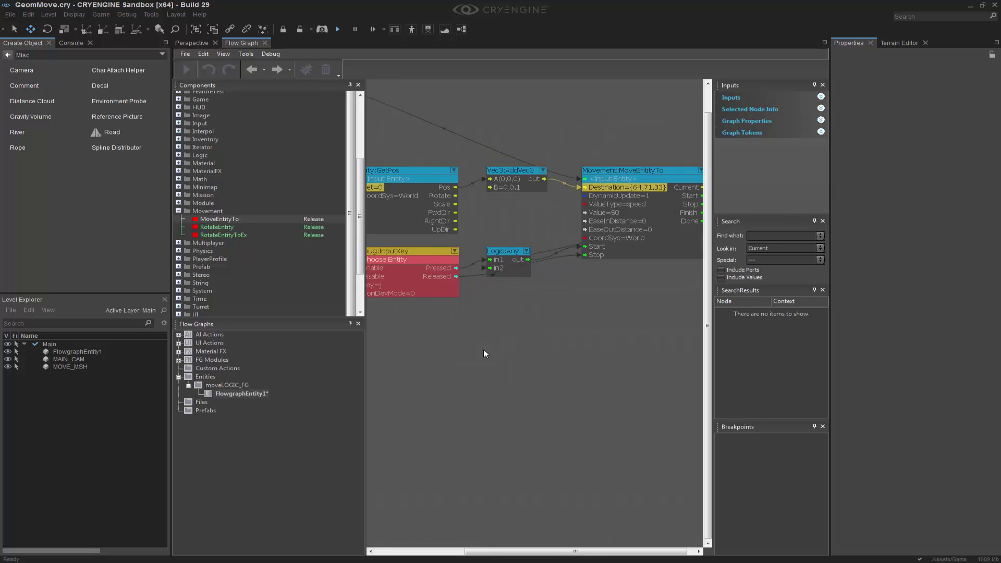
pyautogui.moveTo(482, 348); pyautogui.dragTo(522, 345, button='right')
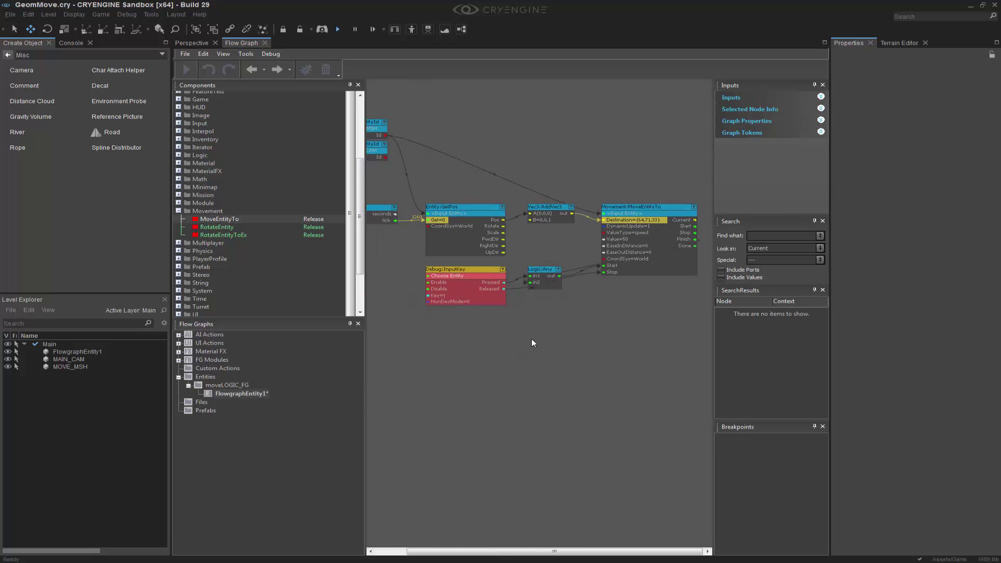
pyautogui.click(183, 39)
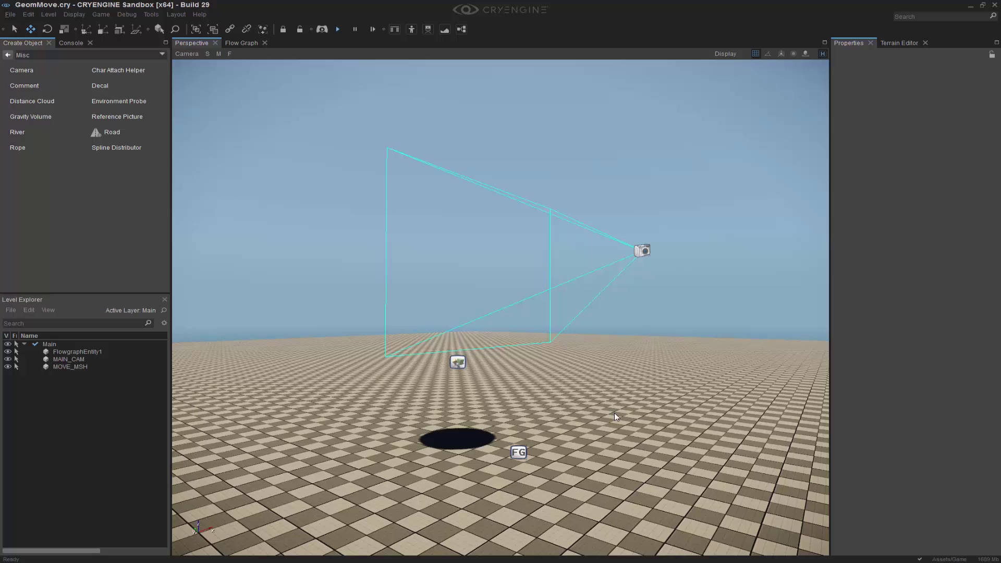
pyautogui.scroll(-2, 613, 417)
pyautogui.click(338, 30)
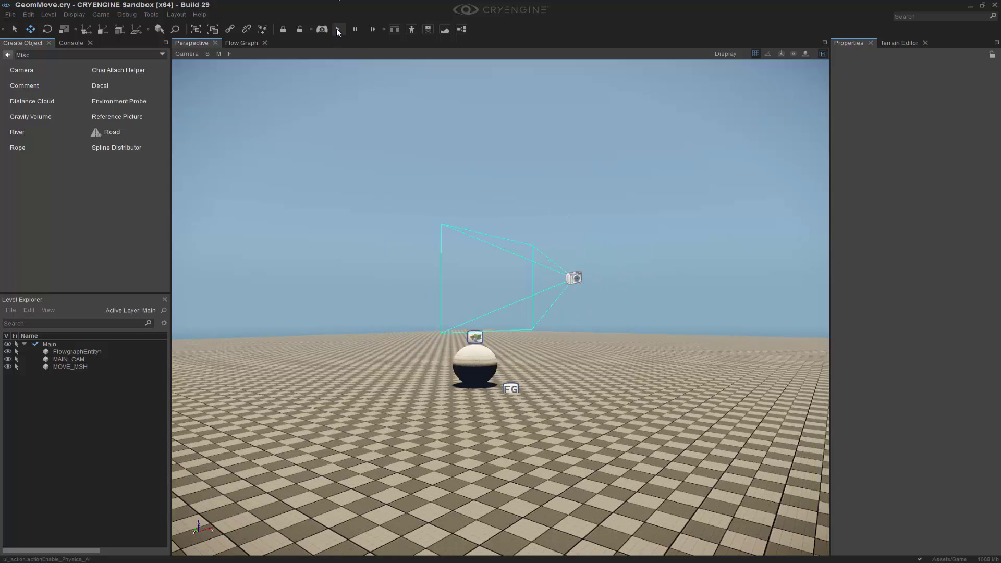
pyautogui.moveTo(696, 328)
pyautogui.mouseDown(button='right')
pyautogui.moveTo(693, 362)
pyautogui.moveTo(683, 307)
pyautogui.moveTo(681, 341)
pyautogui.mouseUp(button='right')
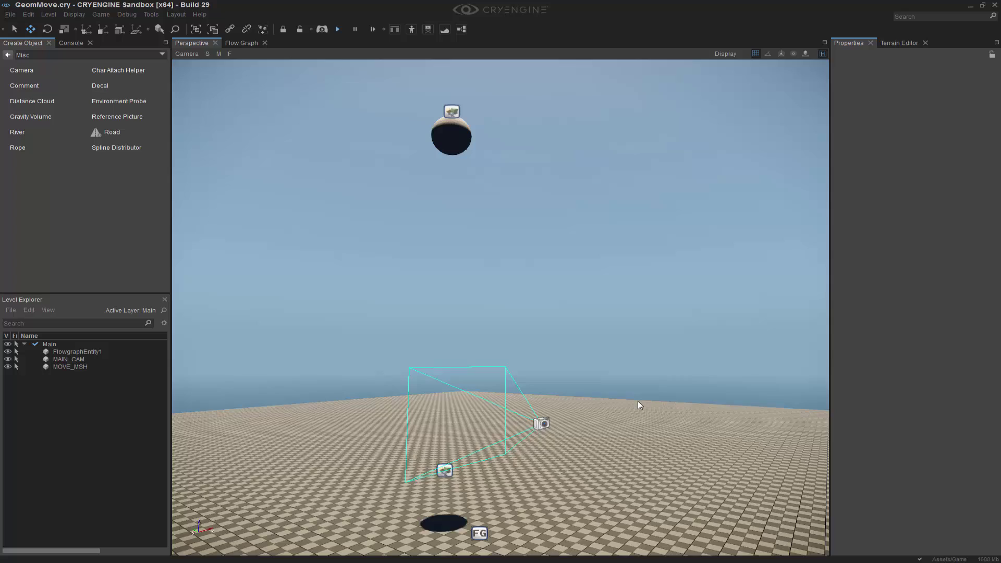
pyautogui.moveTo(639, 405); pyautogui.dragTo(644, 414, button='right')
pyautogui.click(338, 31)
pyautogui.moveTo(641, 270); pyautogui.dragTo(548, 270, button='right')
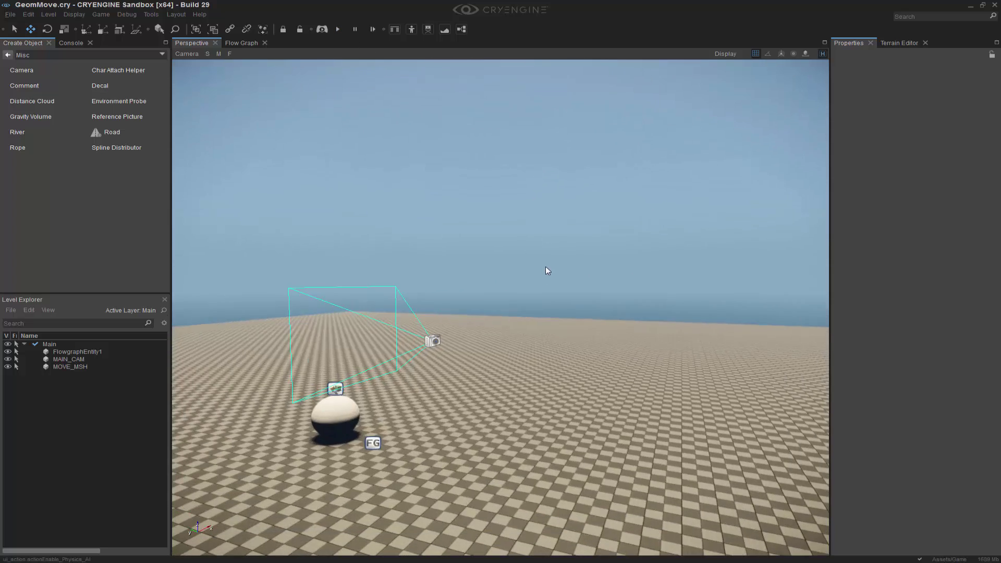
# Move MAIN_CAM to the sphere's location at position 64, 71, 33
pyautogui.moveTo(548, 270); pyautogui.dragTo(515, 269, button='middle')
pyautogui.scroll(5, 535, 222)
pyautogui.click(518, 229)
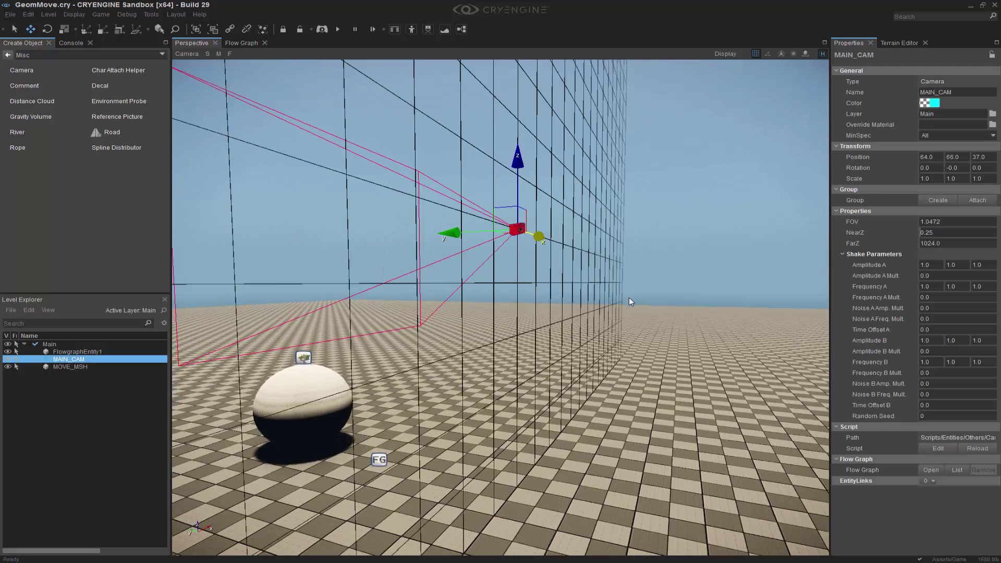
pyautogui.moveTo(517, 182); pyautogui.dragTo(517, 389)
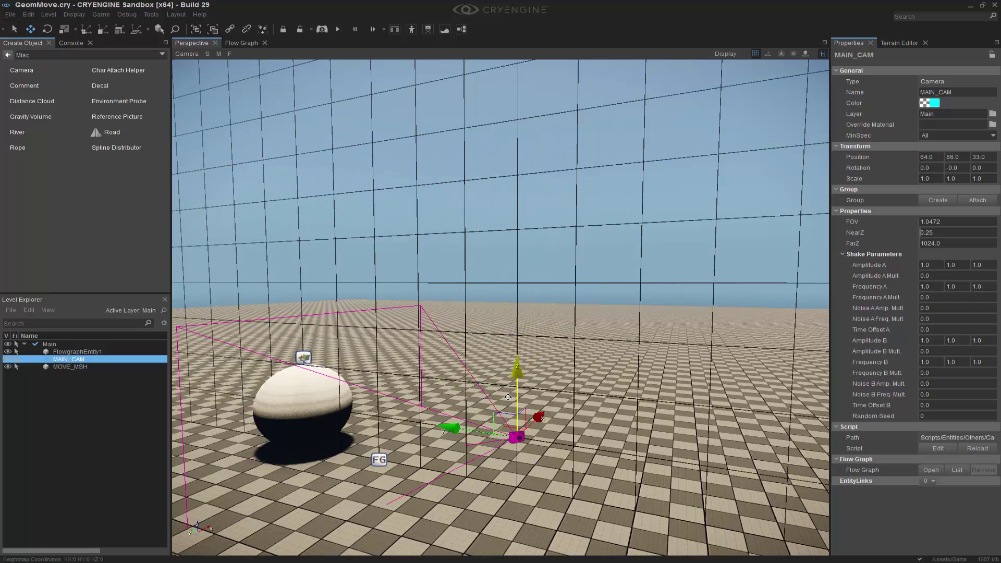
pyautogui.moveTo(463, 429); pyautogui.dragTo(271, 392)
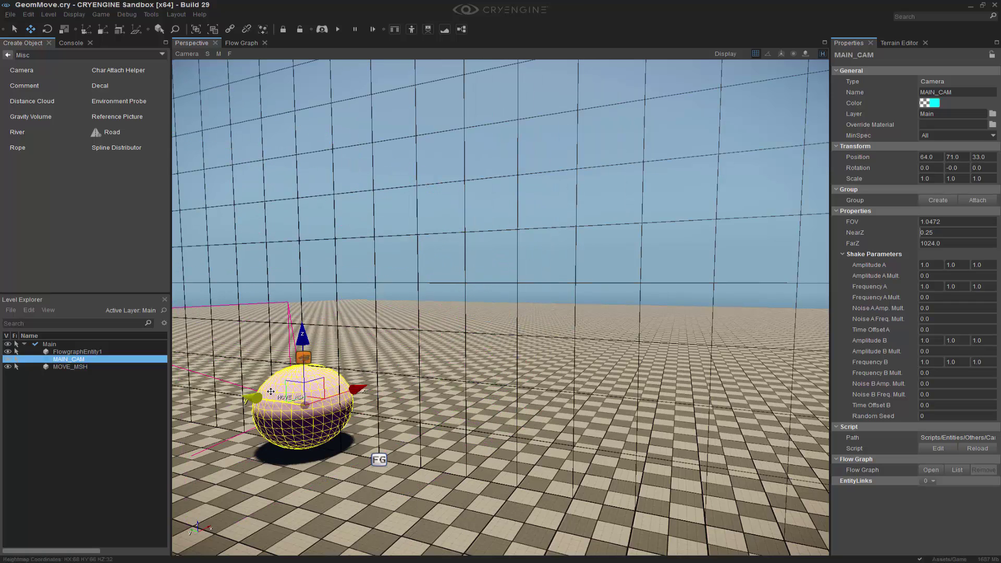
pyautogui.moveTo(719, 414); pyautogui.dragTo(626, 399, button='right')
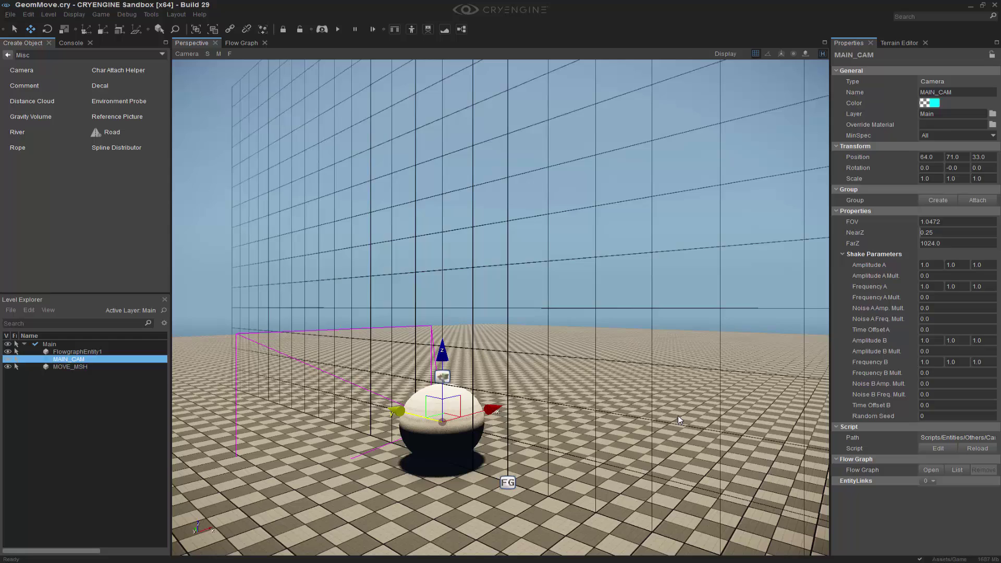
pyautogui.click(543, 485)
pyautogui.scroll(-3, 543, 485)
pyautogui.moveTo(543, 485); pyautogui.dragTo(540, 449, button='middle')
pyautogui.moveTo(540, 448); pyautogui.dragTo(524, 469, button='right')
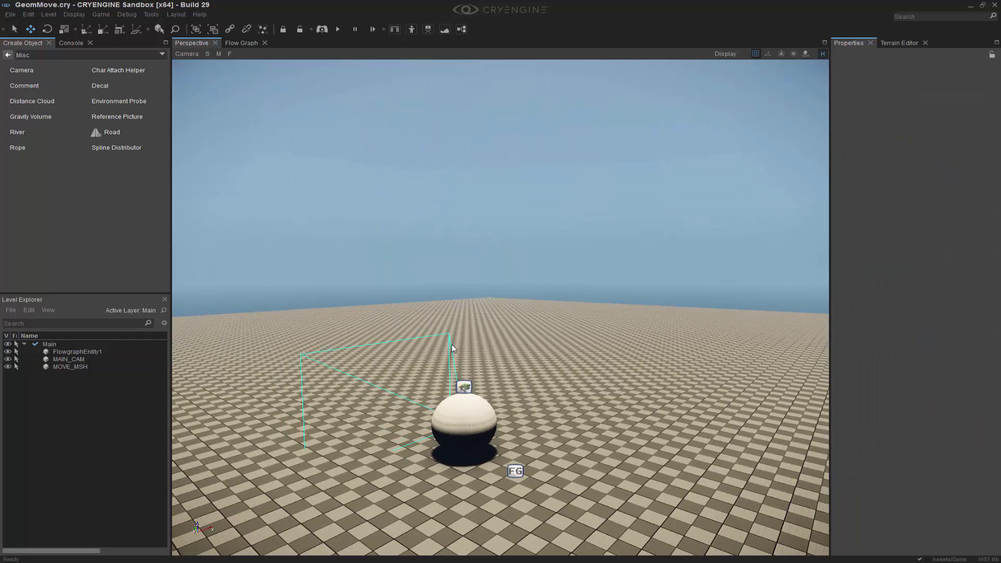
# Duplicate the Vec3:AddVec3 and Movement:MoveEntityTo nodes in the flow graph and place the copies above the originals
pyautogui.click(245, 42)
pyautogui.moveTo(602, 153); pyautogui.dragTo(568, 237, button='right')
pyautogui.click(615, 303)
pyautogui.keyDown('ctrl'); pyautogui.click(532, 302); pyautogui.keyUp('ctrl')
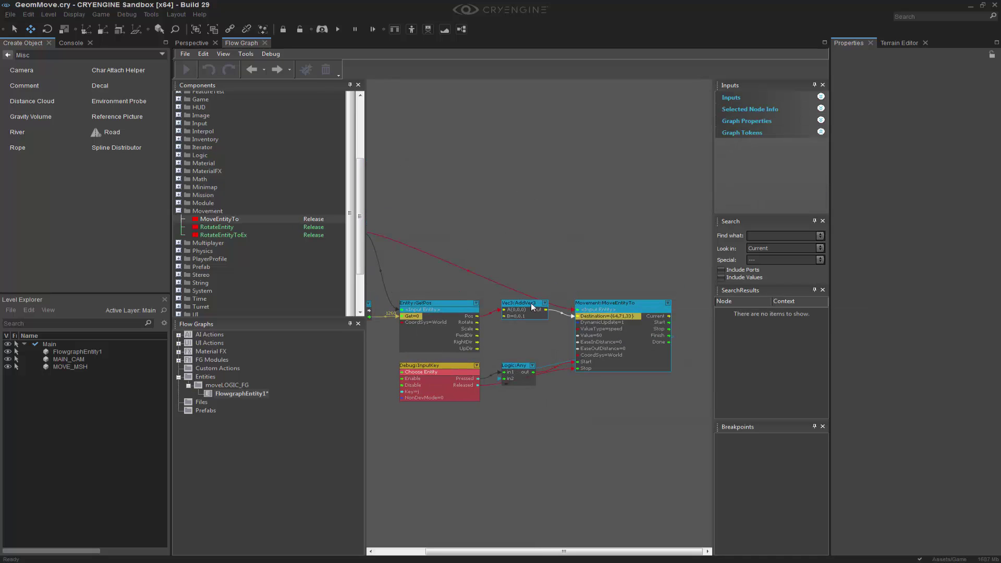
pyautogui.hotkey('ctrl', 'c')
pyautogui.hotkey('ctrl', 'v')
pyautogui.moveTo(628, 310); pyautogui.dragTo(586, 222)
pyautogui.click(568, 174)
# Connect GetPos's Pos output to the copied AddVec3's A input and set that node's B vector to 0, -5, 0
pyautogui.moveTo(485, 250); pyautogui.dragTo(500, 252, button='right')
pyautogui.moveTo(491, 318); pyautogui.dragTo(529, 226)
pyautogui.click(542, 219)
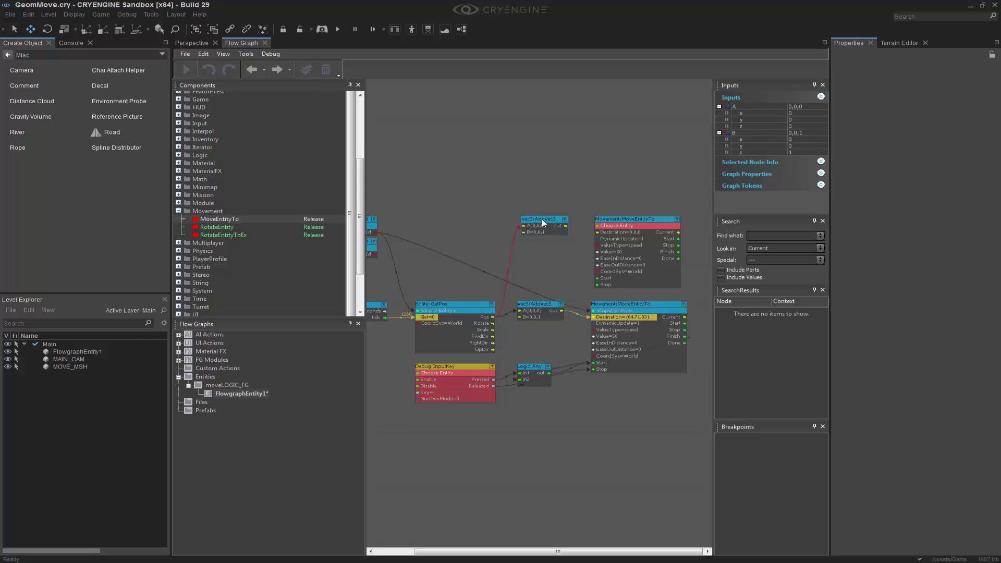
pyautogui.click(796, 152)
pyautogui.write('0')
pyautogui.click(802, 145)
pyautogui.write('-5')
pyautogui.press('Return')
# Move the MAIN_CAM EntityId node above the copied nodes and connect its Id and the copied AddVec3's output to the copied MoveEntityTo's entity and Destination inputs
pyautogui.click(589, 185)
pyautogui.moveTo(548, 187); pyautogui.dragTo(593, 185, button='middle')
pyautogui.click(400, 238)
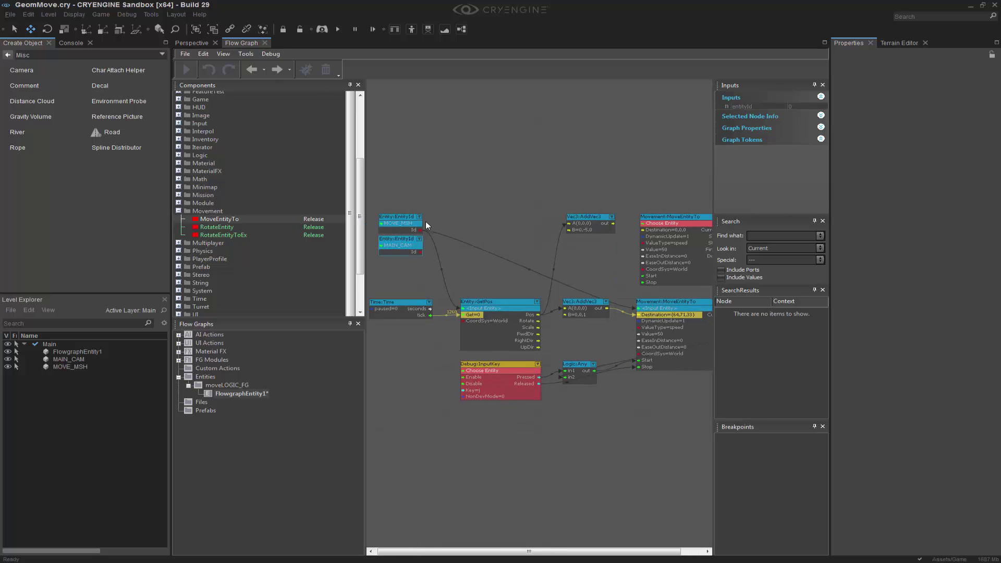
pyautogui.moveTo(412, 243); pyautogui.dragTo(648, 223)
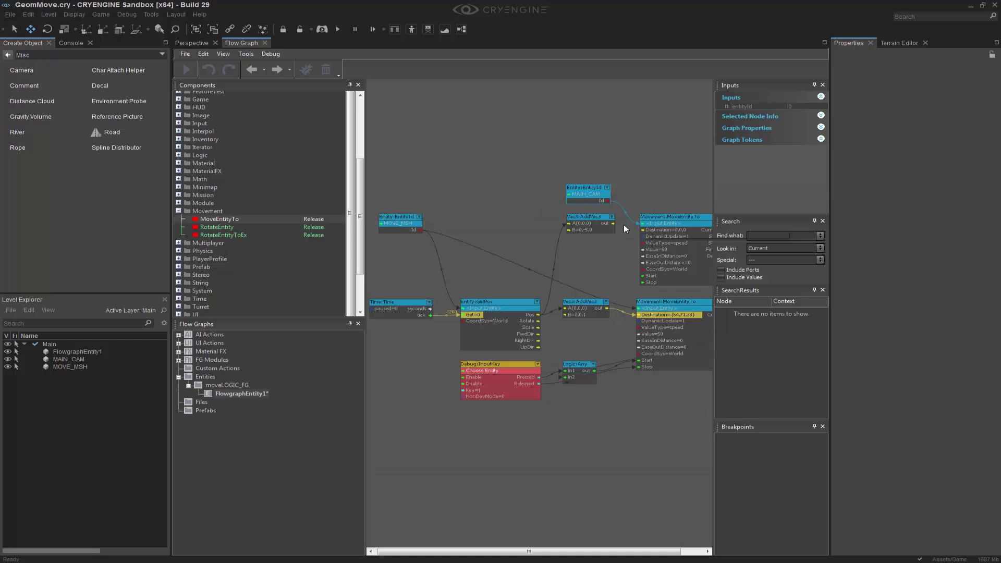
pyautogui.moveTo(613, 223); pyautogui.dragTo(644, 229)
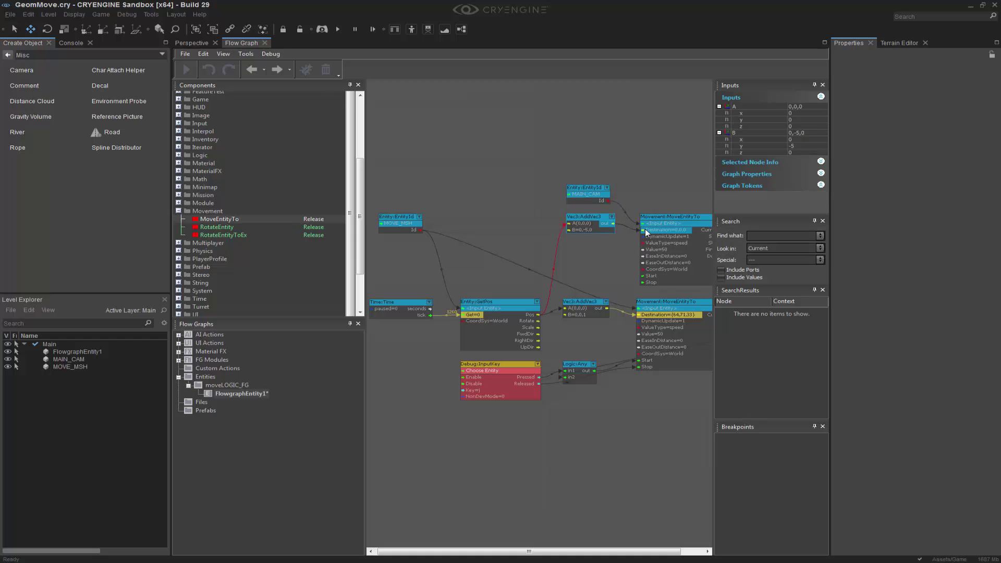
pyautogui.click(583, 269)
# Add a Game:Start node above the MOVE_MSH EntityId node and connect its output to the camera MoveEntityTo's Start input
pyautogui.moveTo(579, 309); pyautogui.dragTo(560, 292, button='middle')
pyautogui.scroll(-1, 460, 233)
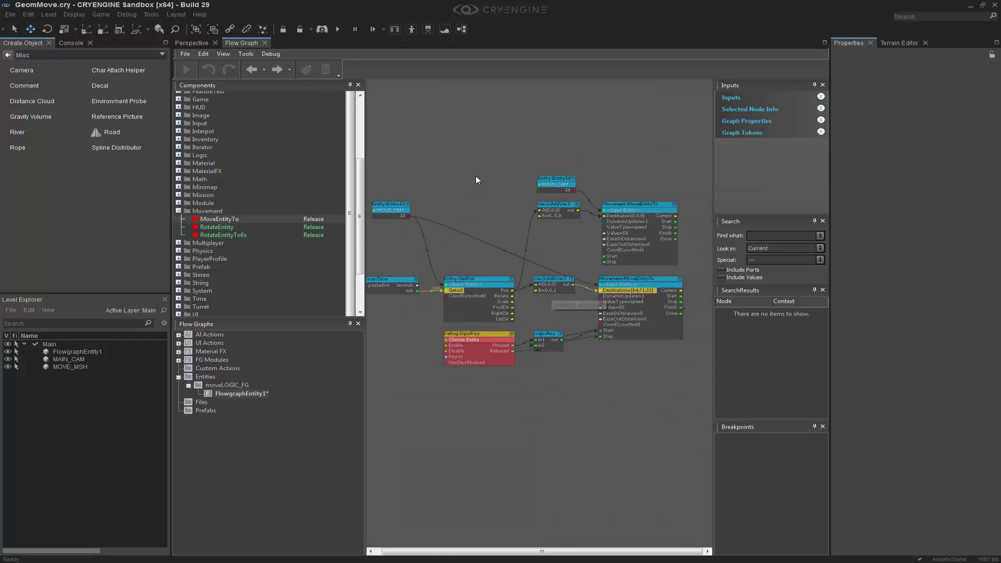
pyautogui.rightClick(476, 177)
pyautogui.click(505, 220)
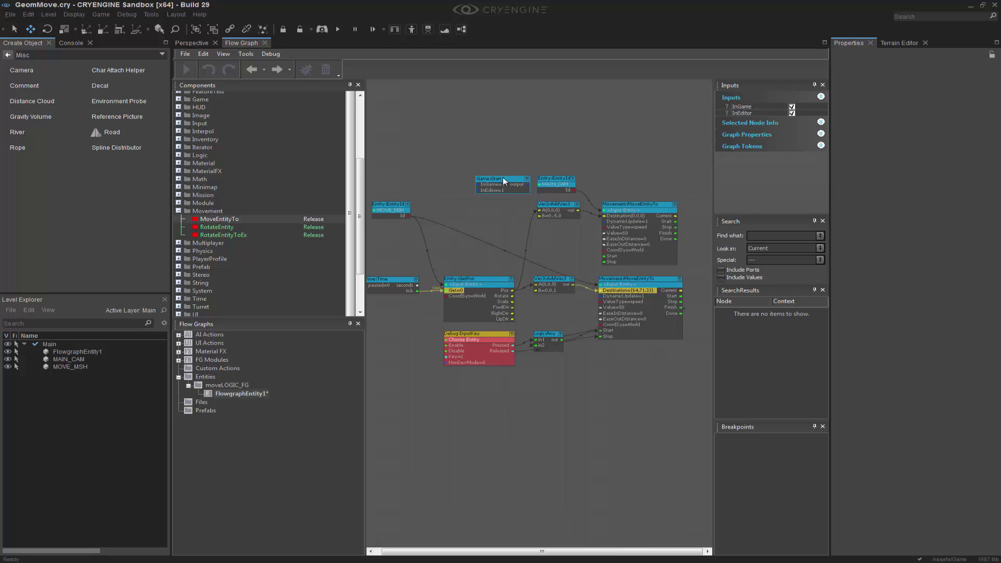
pyautogui.moveTo(503, 177); pyautogui.dragTo(394, 177)
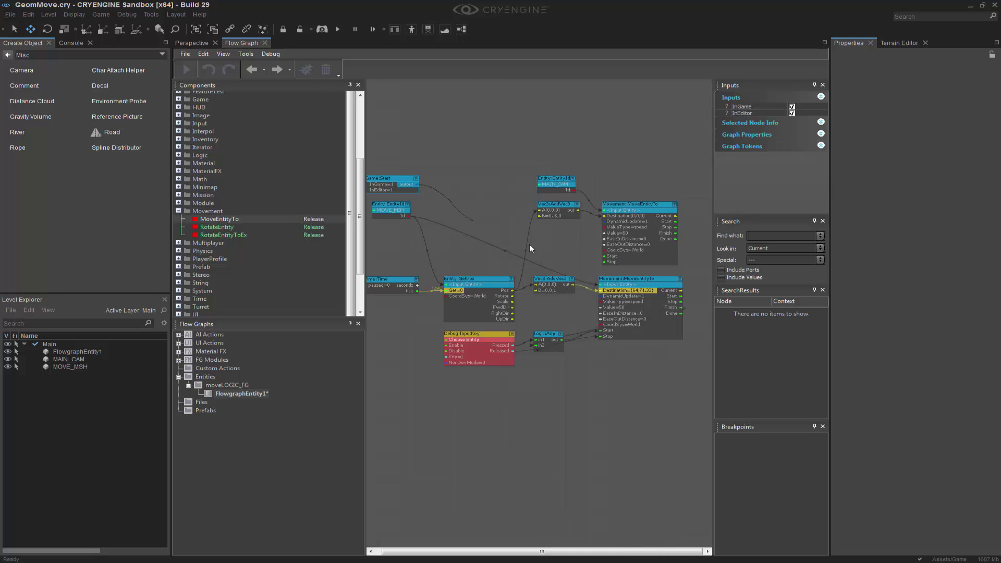
pyautogui.moveTo(531, 248); pyautogui.dragTo(610, 258)
pyautogui.click(489, 140)
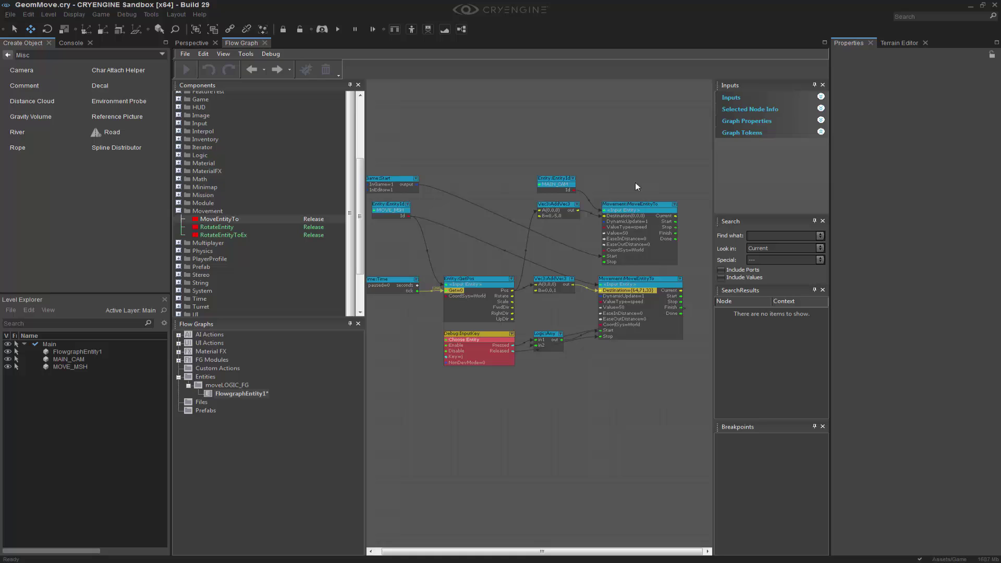
# Simulate physics and AI in the perspective viewport and check whether MAIN_CAM follows the sphere's upward movement
pyautogui.scroll(-2, 455, 261)
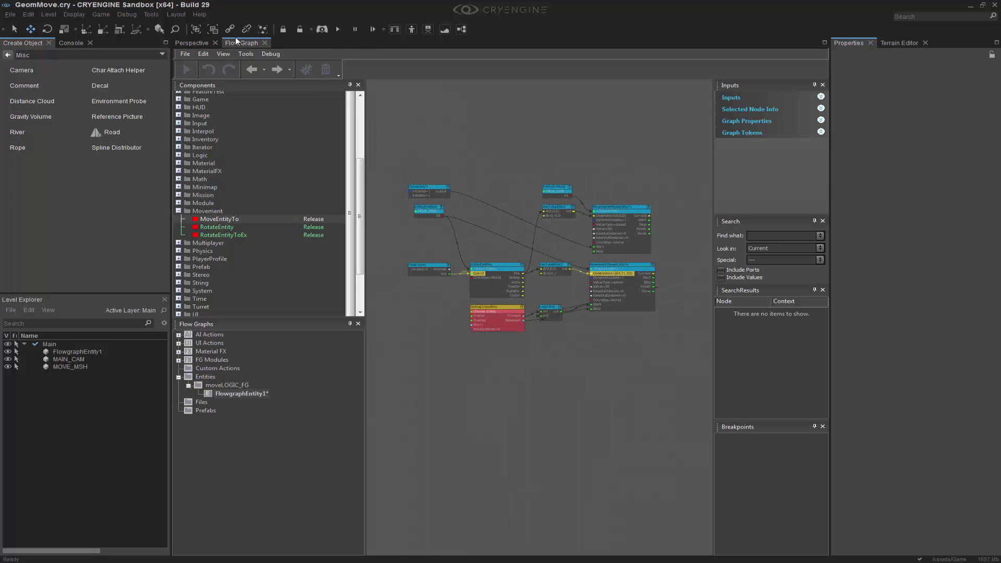
pyautogui.click(208, 43)
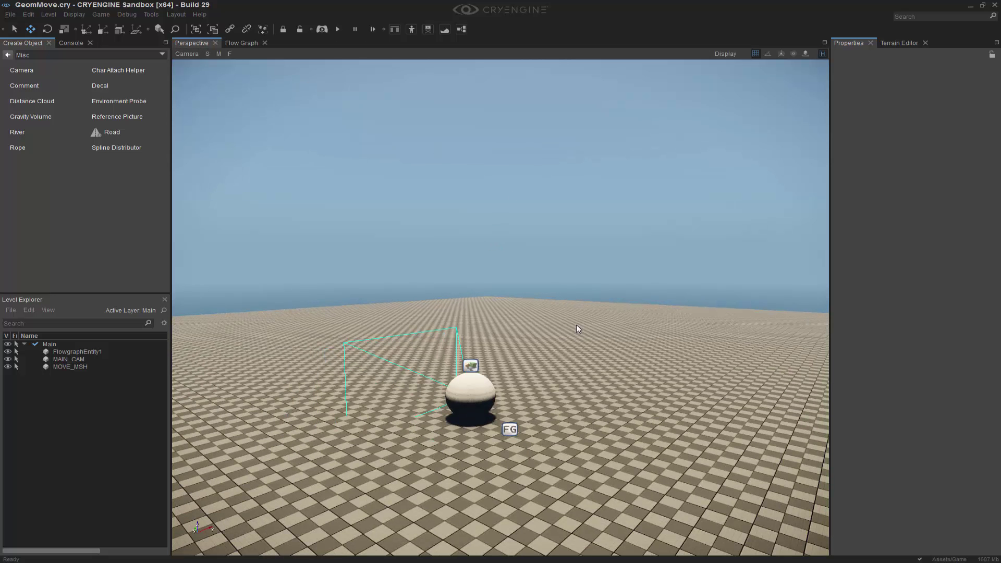
pyautogui.click(338, 28)
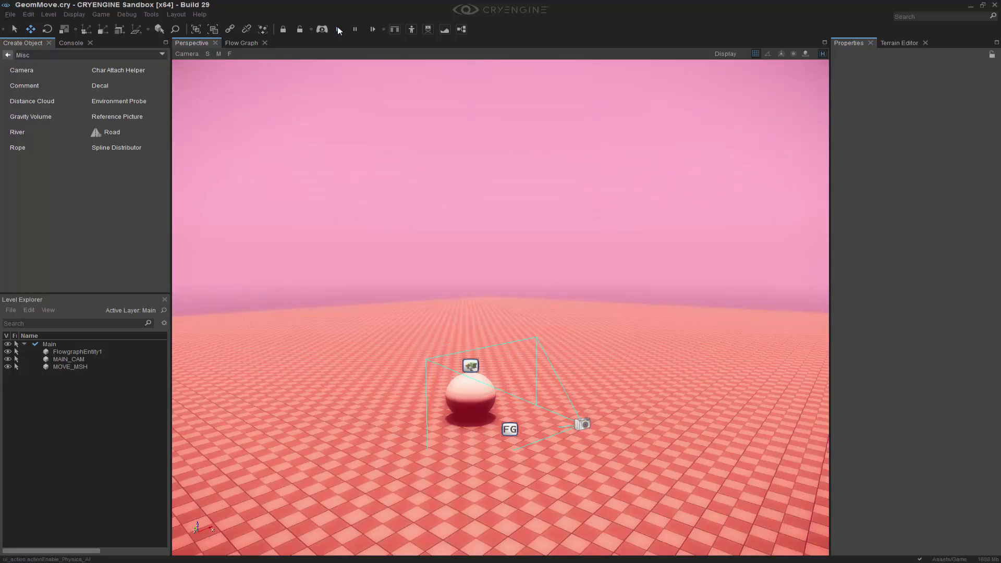
pyautogui.moveTo(500, 245); pyautogui.dragTo(482, 290, button='right')
pyautogui.press('w')
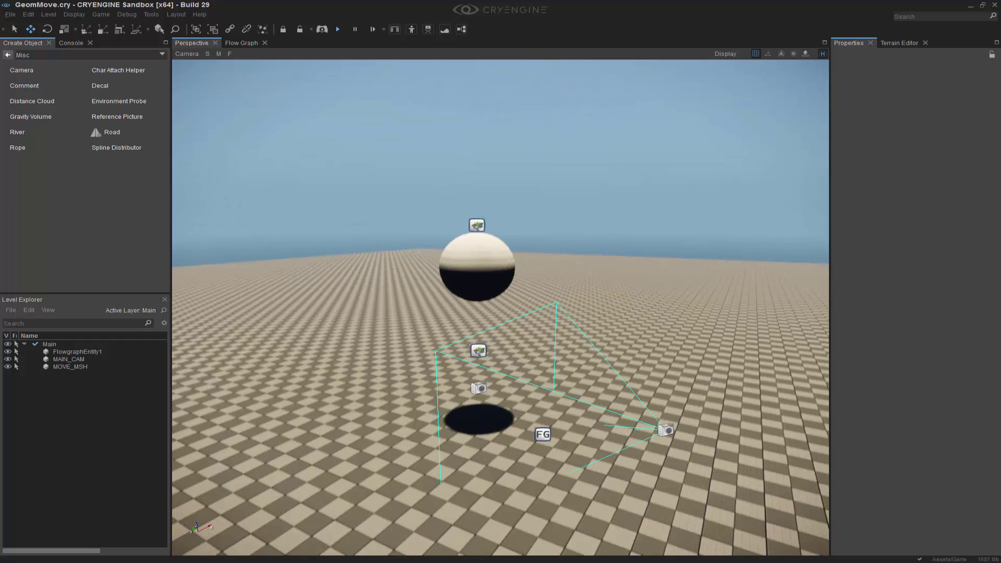
pyautogui.click(667, 497)
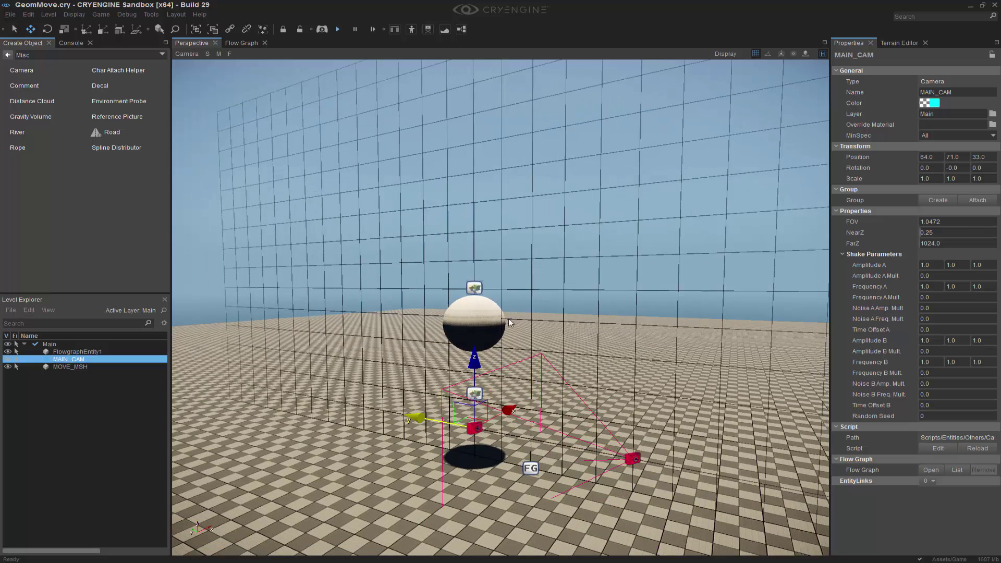
pyautogui.click(349, 117)
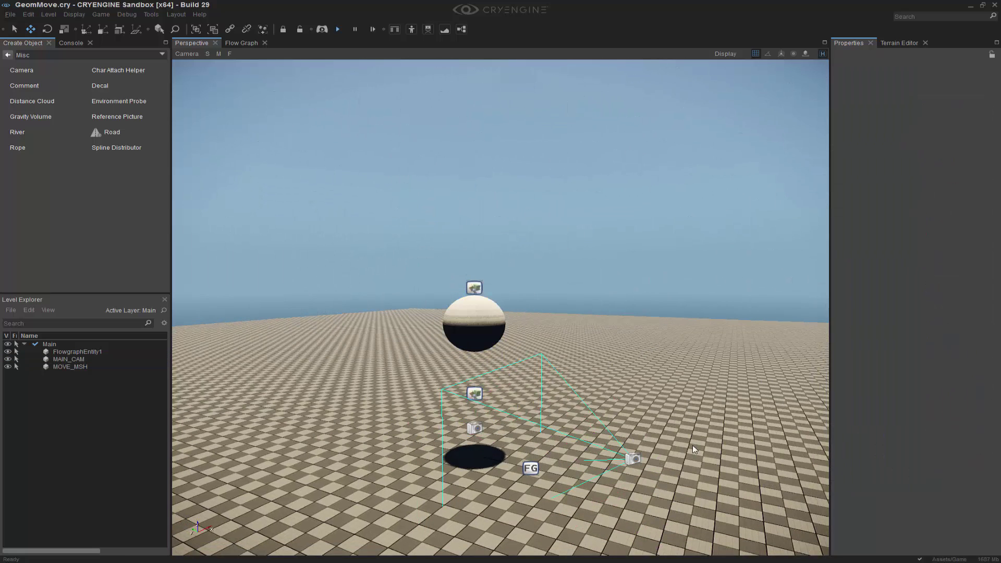
# Connect the Time:Time node's tick output to the camera MoveEntityTo's Start input in place of the Game:Start link
pyautogui.click(243, 43)
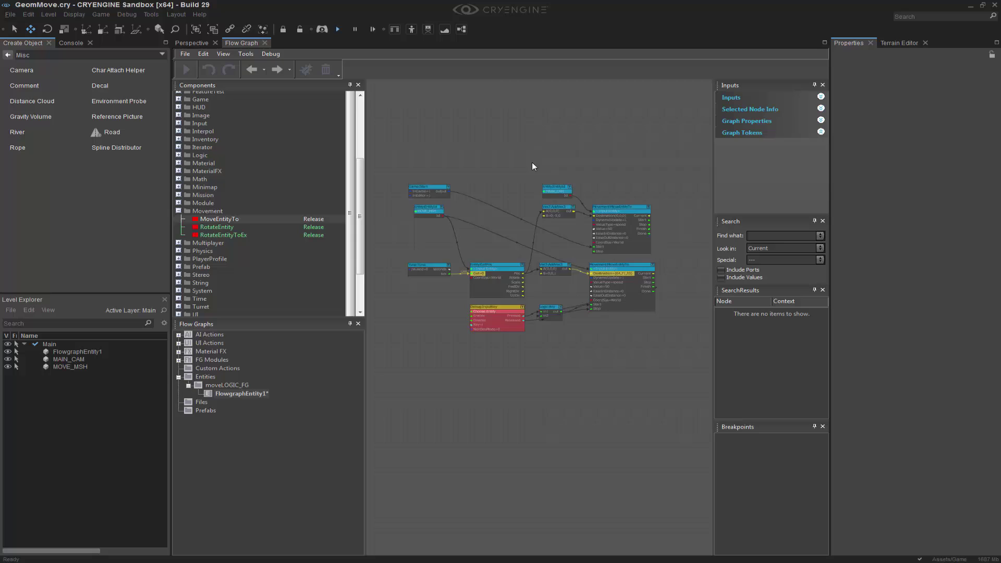
pyautogui.scroll(5, 532, 163)
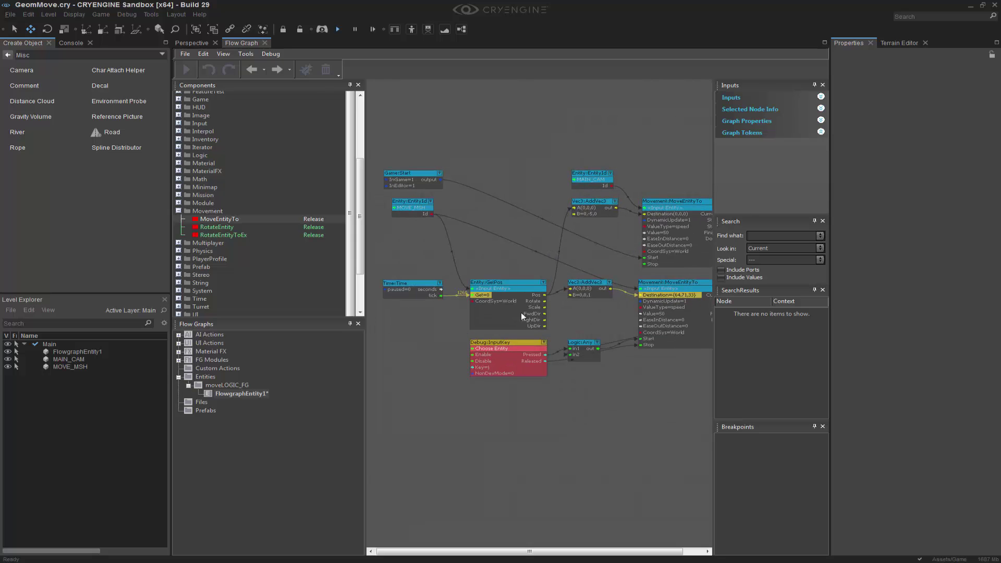
pyautogui.click(440, 295)
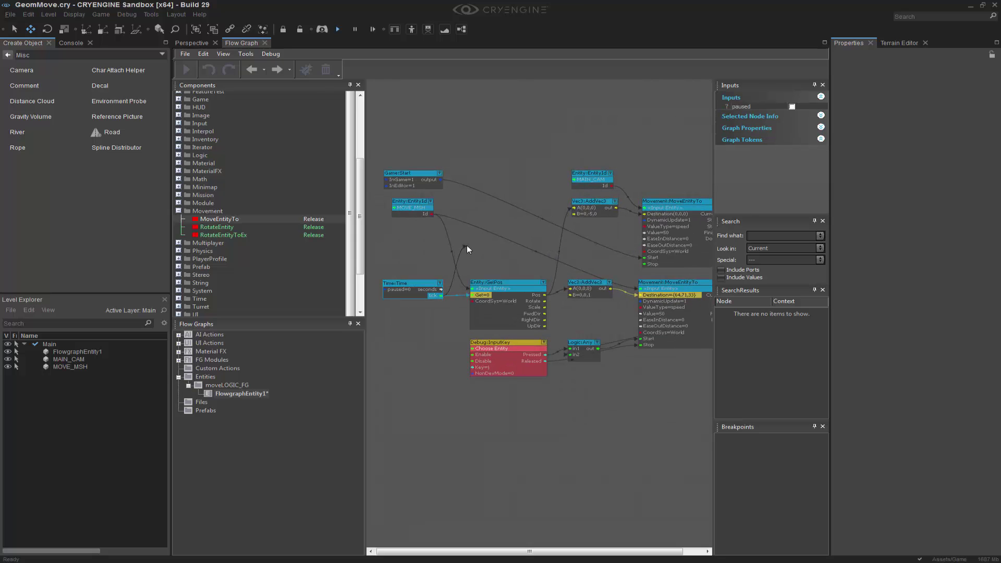
pyautogui.moveTo(441, 296); pyautogui.dragTo(650, 259)
pyautogui.click(612, 406)
# Restart the simulation in the perspective viewport to test how MAIN_CAM follows the rising sphere, then stop it
pyautogui.click(184, 41)
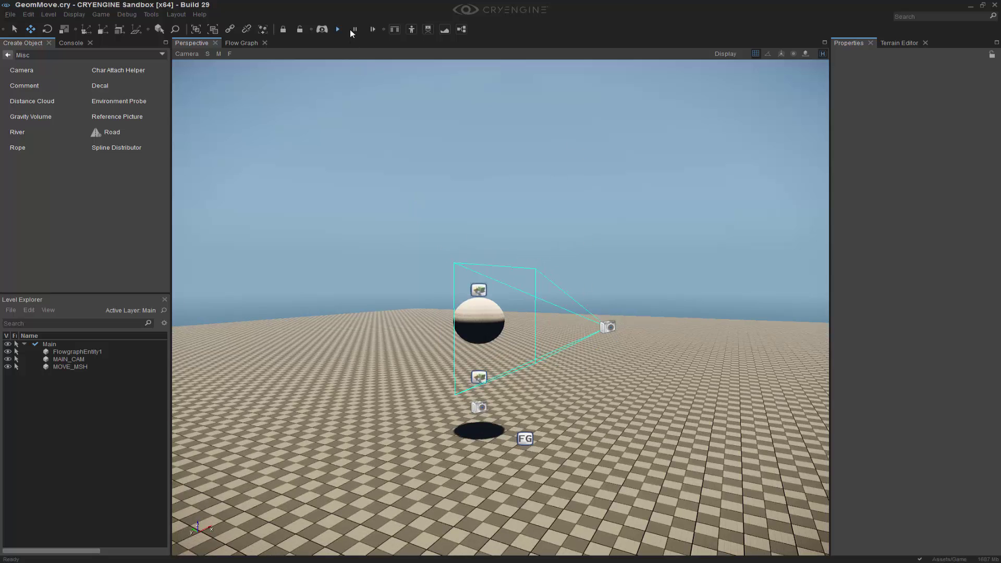
pyautogui.click(339, 26)
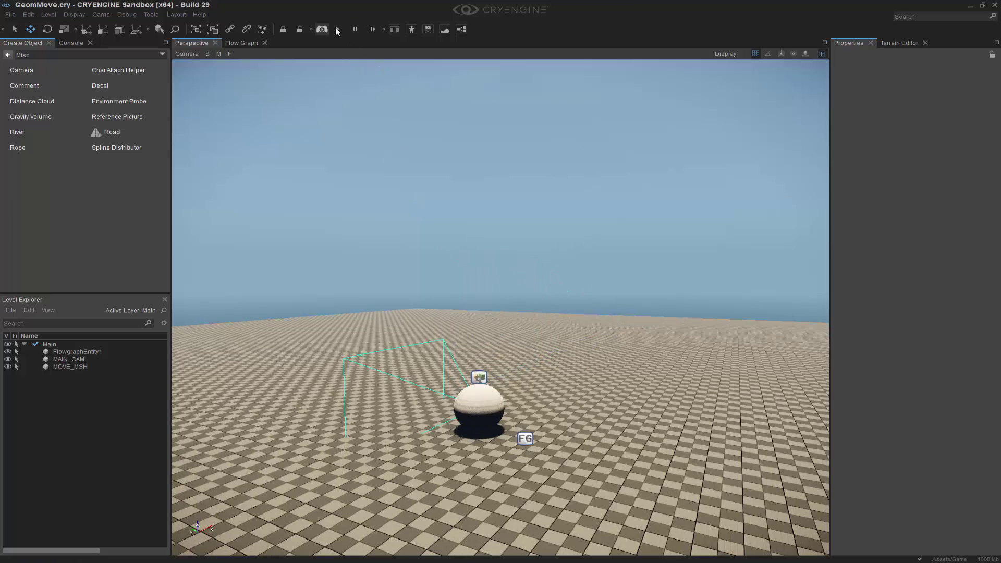
pyautogui.click(337, 29)
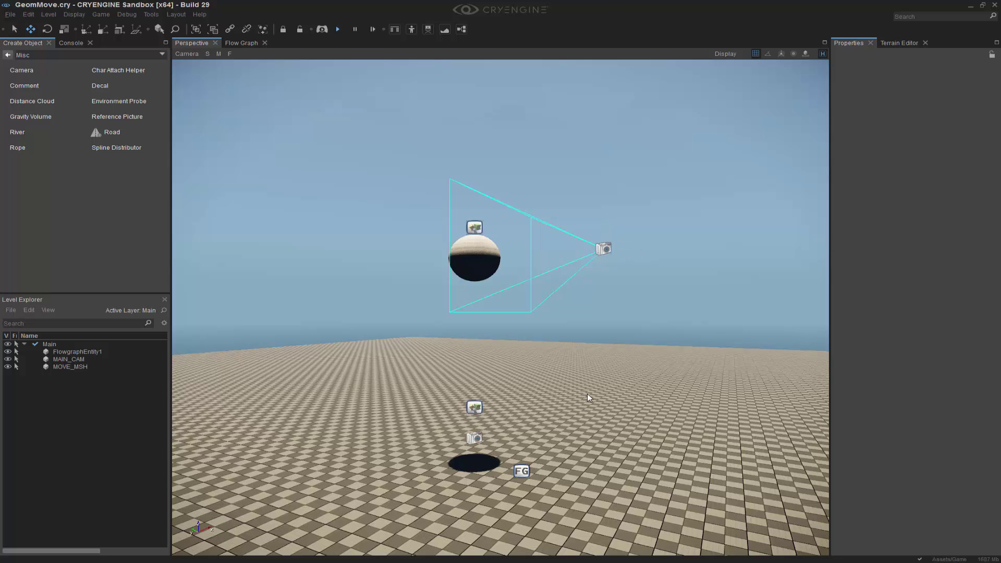
pyautogui.scroll(-3, 587, 394)
pyautogui.moveTo(660, 434); pyautogui.dragTo(657, 407, button='right')
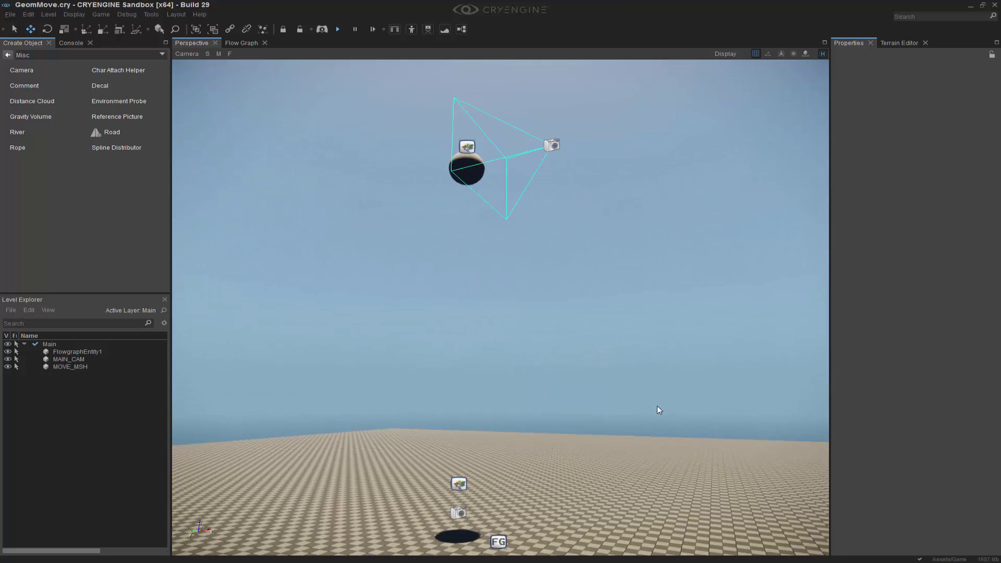
pyautogui.scroll(-3, 579, 318)
pyautogui.moveTo(581, 321); pyautogui.dragTo(582, 342, button='right')
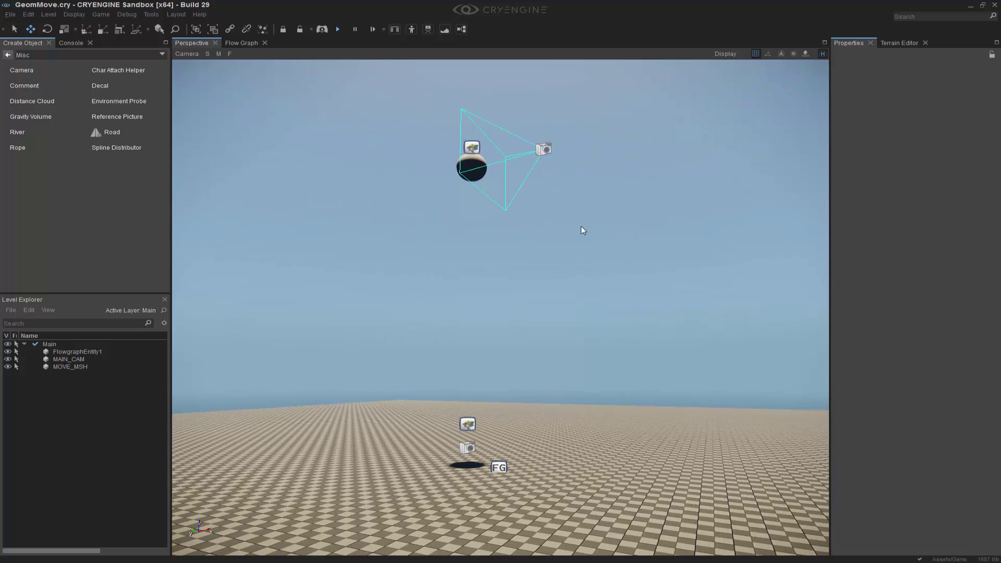
pyautogui.click(338, 29)
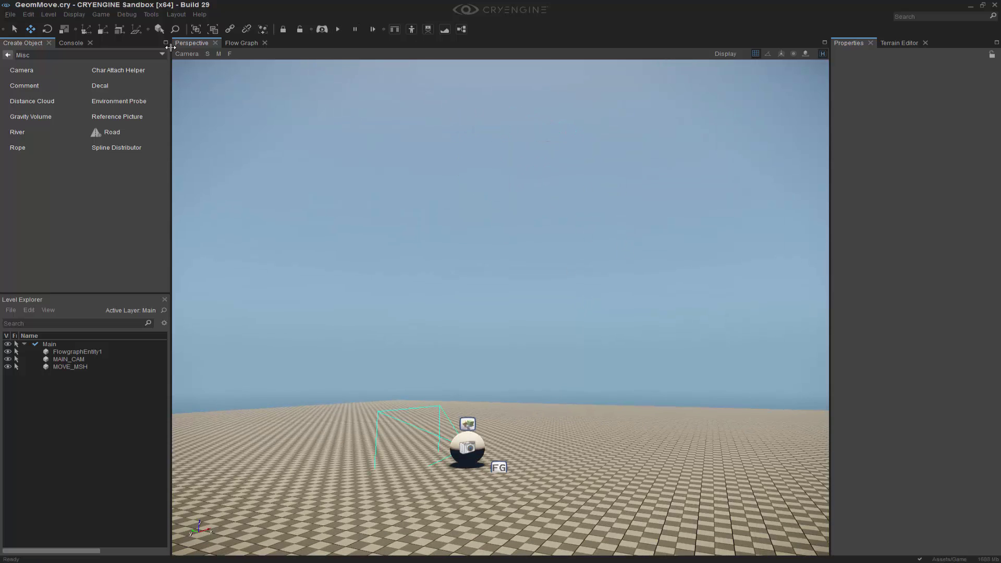
# Add a Camera:View node above the camera MoveEntityTo and connect the MAIN_CAM EntityId's Id output to its entity input
pyautogui.click(256, 44)
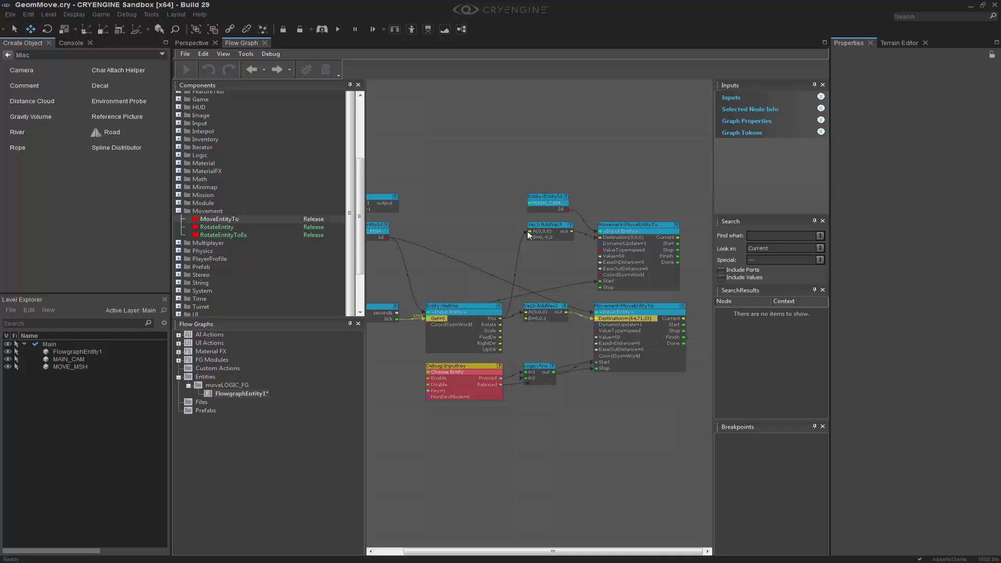
pyautogui.moveTo(524, 195); pyautogui.dragTo(429, 249, button='right')
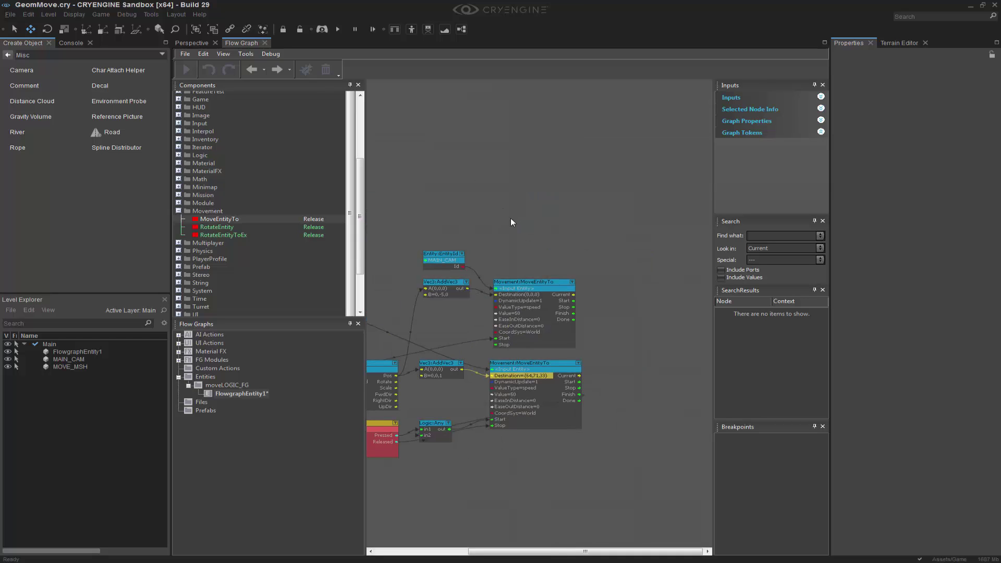
pyautogui.write('qview')
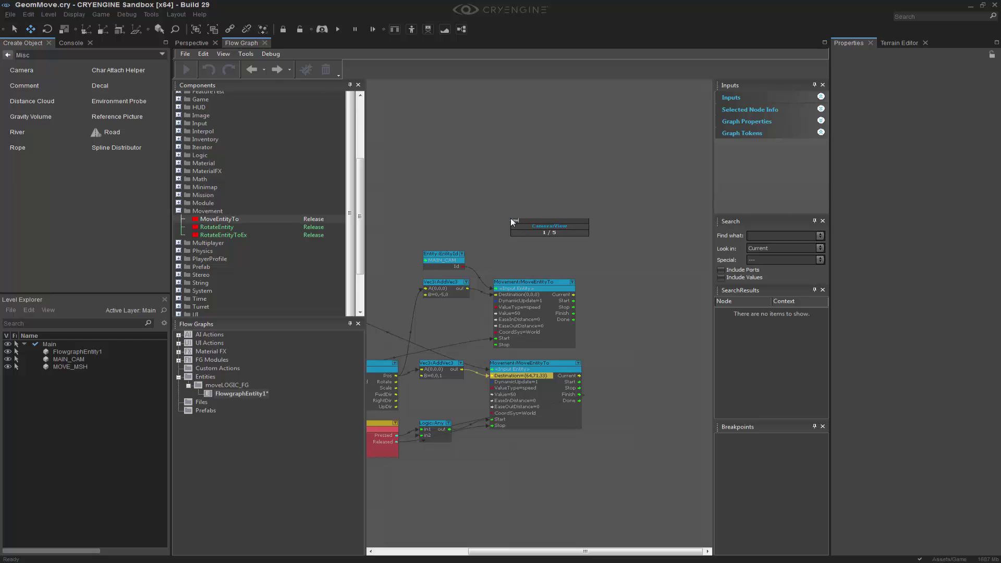
pyautogui.press('Return')
pyautogui.moveTo(554, 224); pyautogui.dragTo(533, 202)
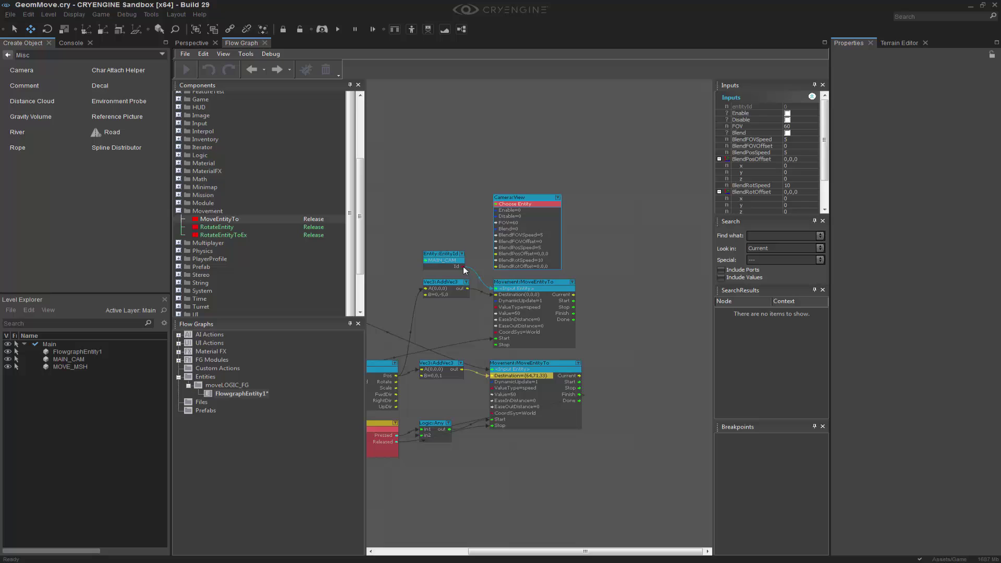
pyautogui.moveTo(463, 267); pyautogui.dragTo(501, 203)
# Connect Game:Start's output to Camera:View's Enable input and place the Game:Start node beside Camera:View
pyautogui.moveTo(442, 209); pyautogui.dragTo(570, 211, button='middle')
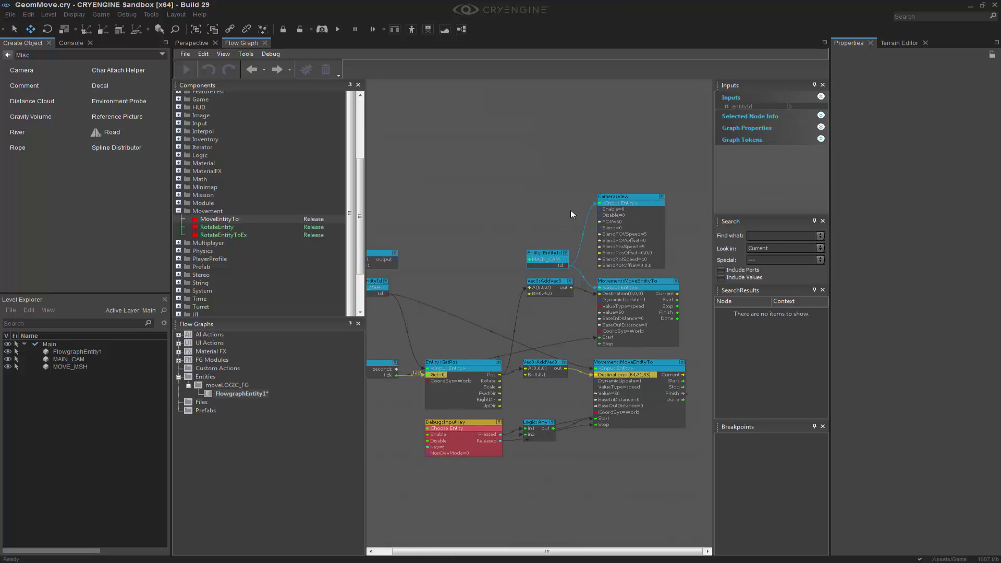
pyautogui.click(556, 220)
pyautogui.moveTo(407, 258); pyautogui.dragTo(641, 213)
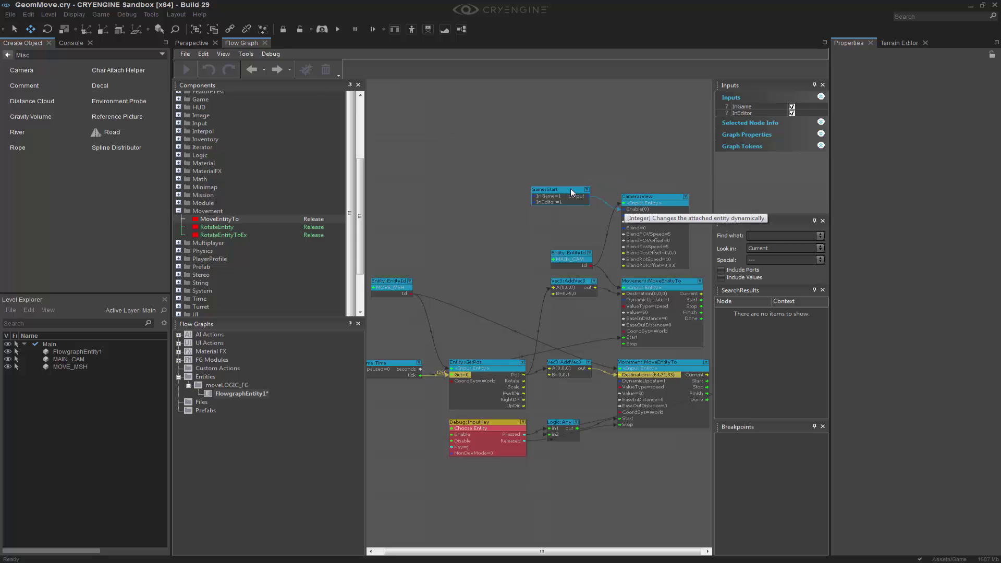
pyautogui.moveTo(571, 193)
pyautogui.mouseDown()
pyautogui.moveTo(575, 204)
pyautogui.moveTo(575, 196)
pyautogui.mouseUp()
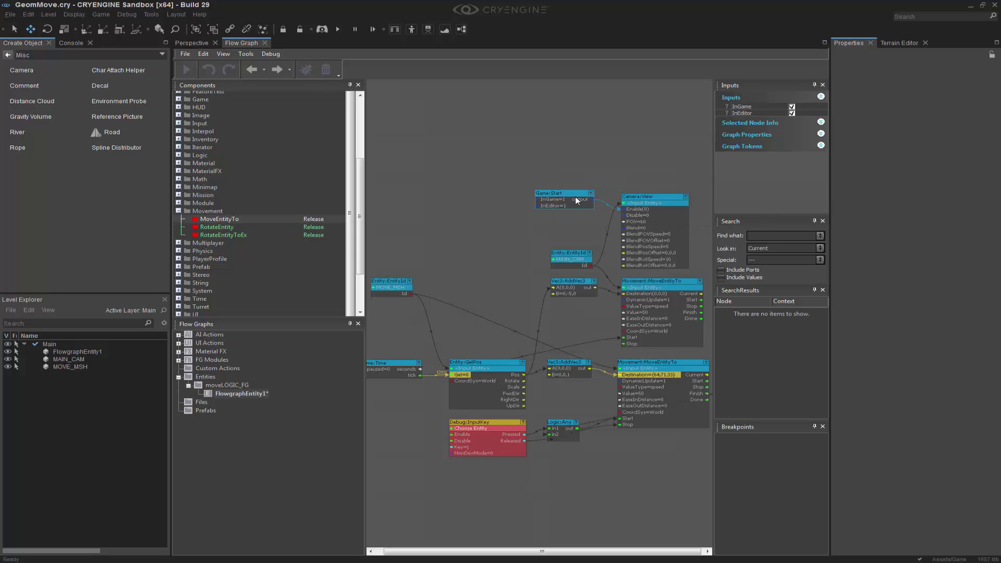
pyautogui.click(498, 198)
pyautogui.moveTo(485, 259); pyautogui.dragTo(412, 243, button='right')
# Run the level in game mode to test the sphere's movement through MAIN_CAM's view, then exit game mode
pyautogui.click(198, 44)
pyautogui.moveTo(544, 290); pyautogui.dragTo(602, 347, button='right')
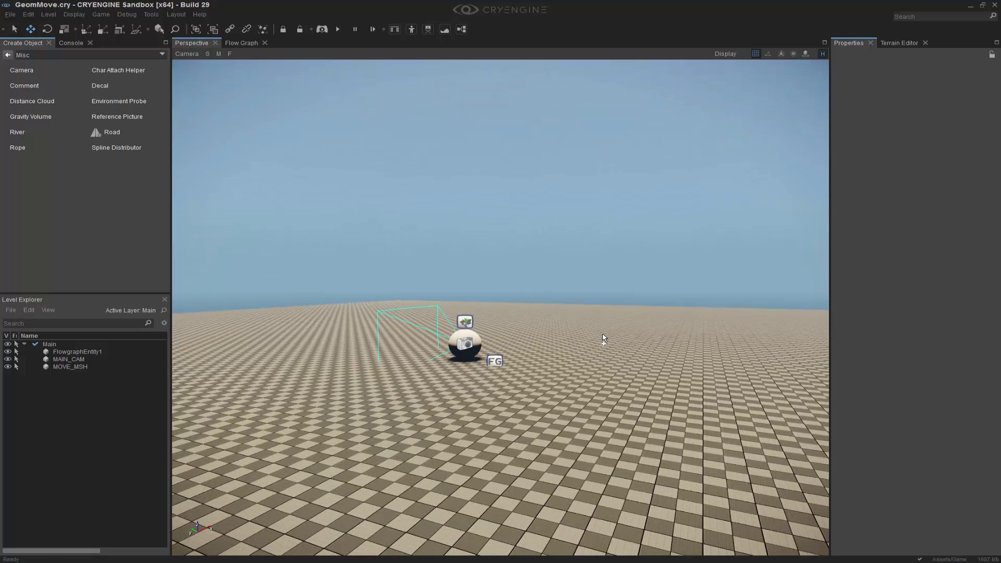
pyautogui.hotkey('ctrl', 'g')
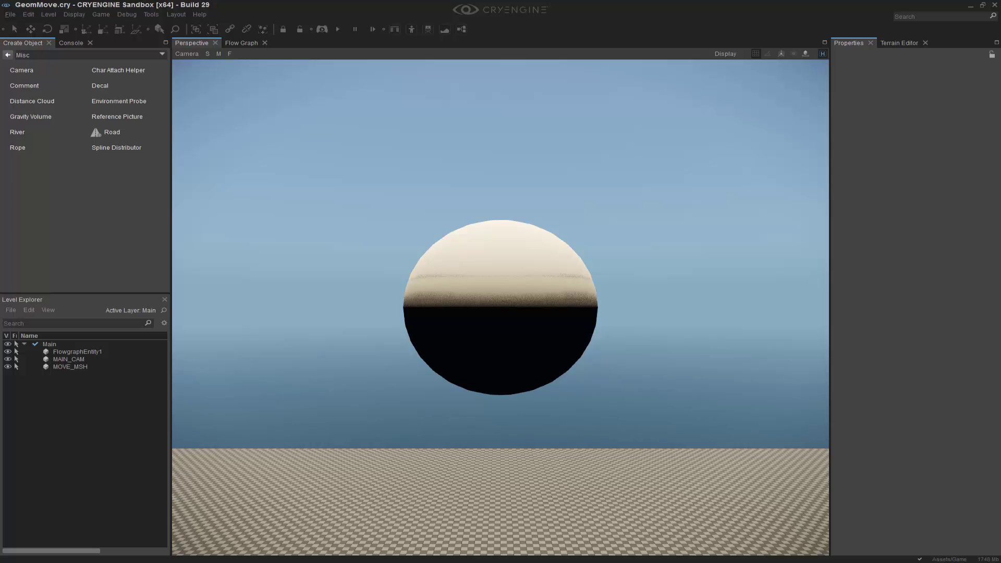
pyautogui.press('Escape')
# Widen the Flow Graph editor and examine the complete node network, including the B vector of the sphere's AddVec3 node
pyautogui.click(234, 43)
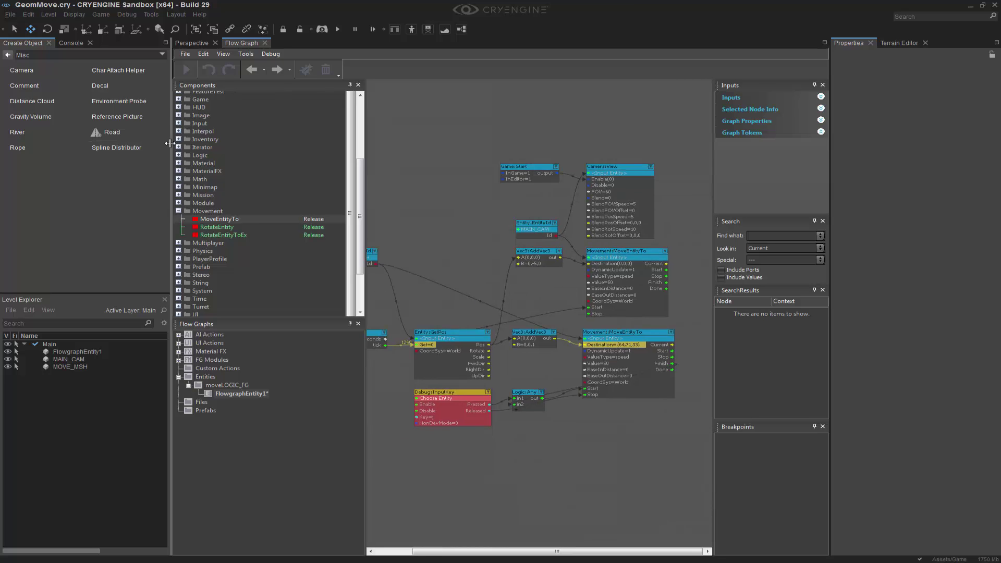
pyautogui.moveTo(171, 143); pyautogui.dragTo(78, 144)
pyautogui.scroll(-1, 474, 241)
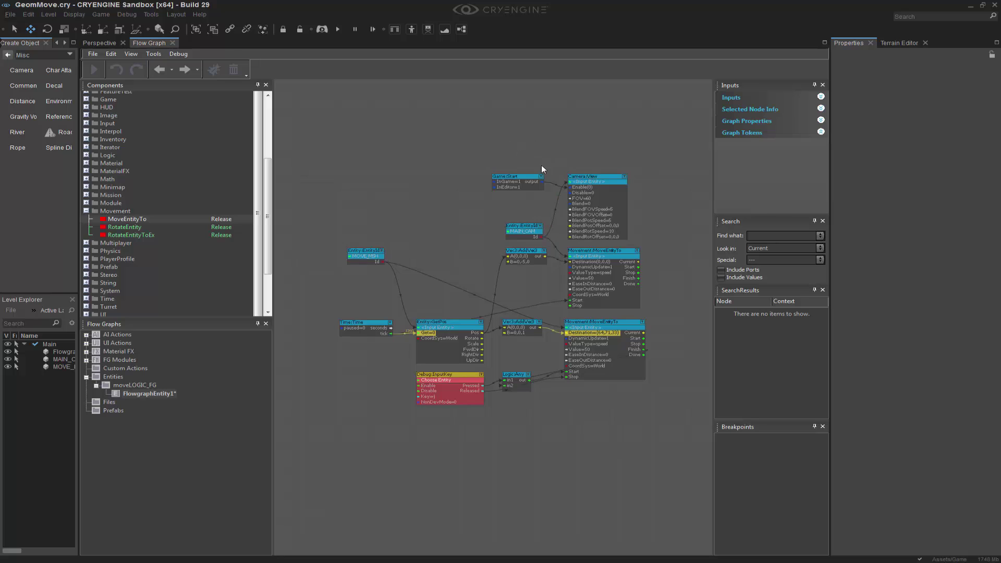
pyautogui.moveTo(591, 450); pyautogui.dragTo(571, 375, button='middle')
pyautogui.scroll(2, 571, 375)
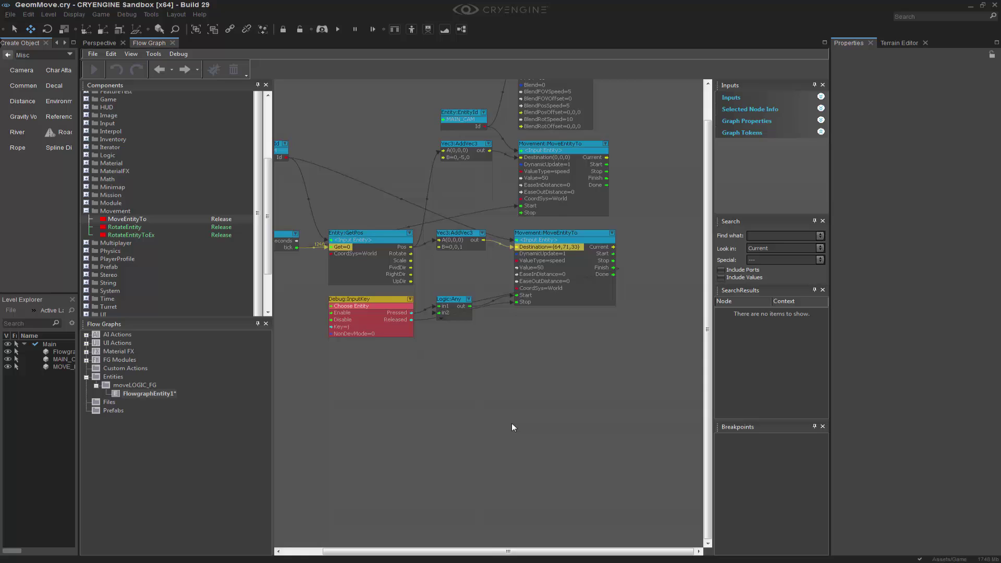
pyautogui.moveTo(492, 276); pyautogui.dragTo(564, 306, button='middle')
pyautogui.click(545, 268)
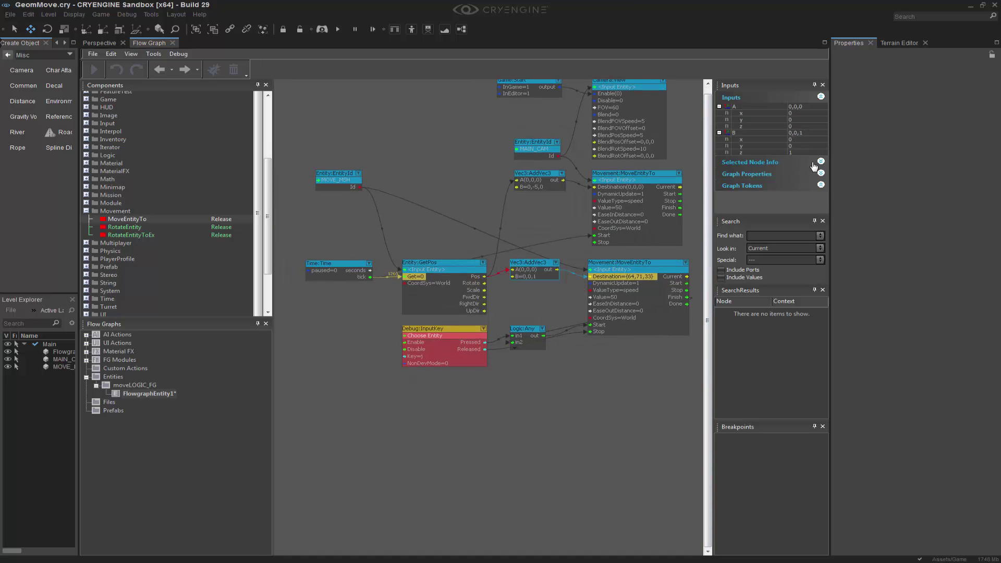
pyautogui.click(584, 408)
pyautogui.scroll(-1, 592, 401)
pyautogui.moveTo(600, 394); pyautogui.dragTo(581, 451, button='right')
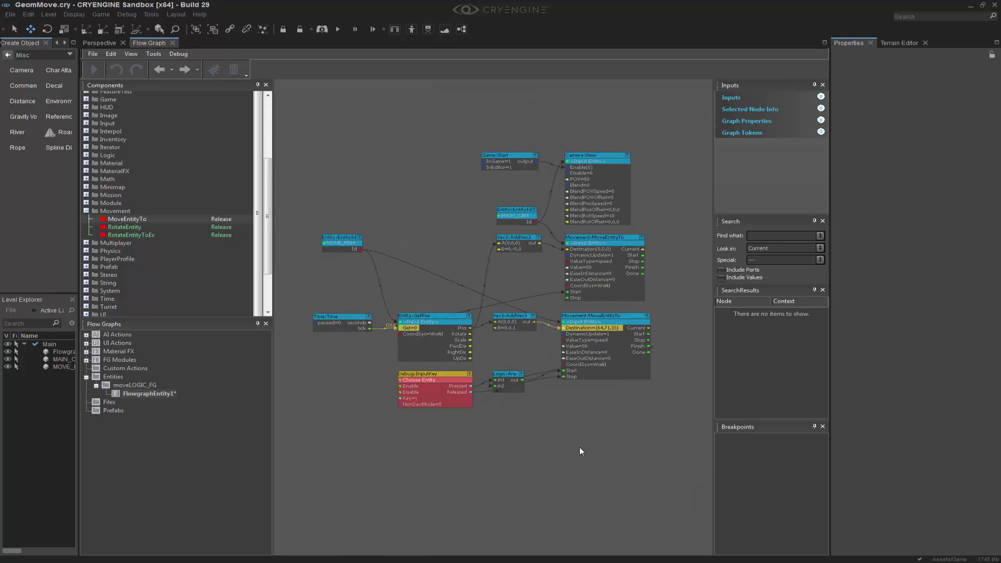